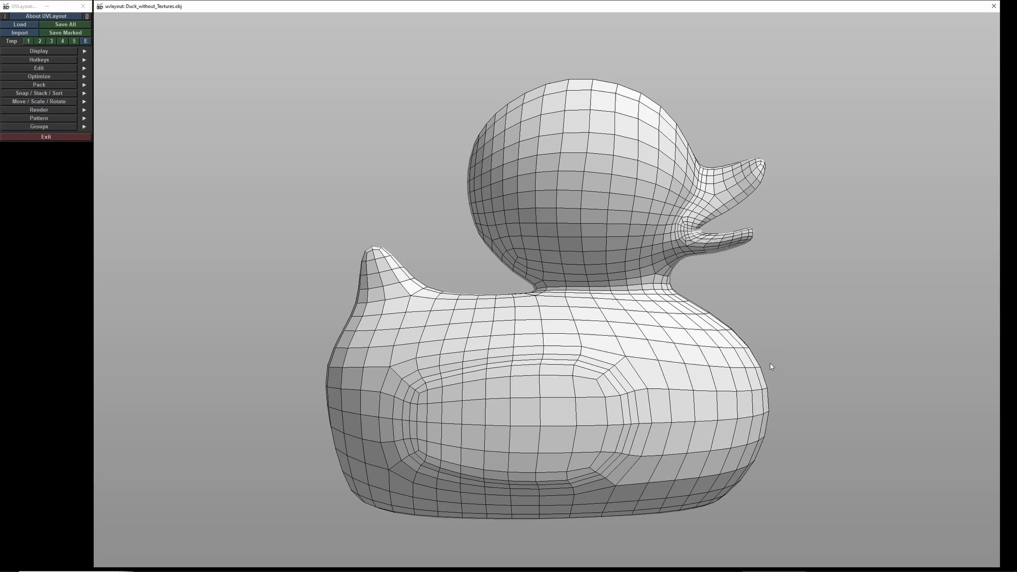
- Cut the beak from the head along the edge loop at its base and move it away from the face
{"action": "left_click_drag", "start_coordinate": [771, 366], "coordinate": [651, 256]}
{"action": "right_click_drag", "start_coordinate": [651, 256], "coordinate": [581, 210]}
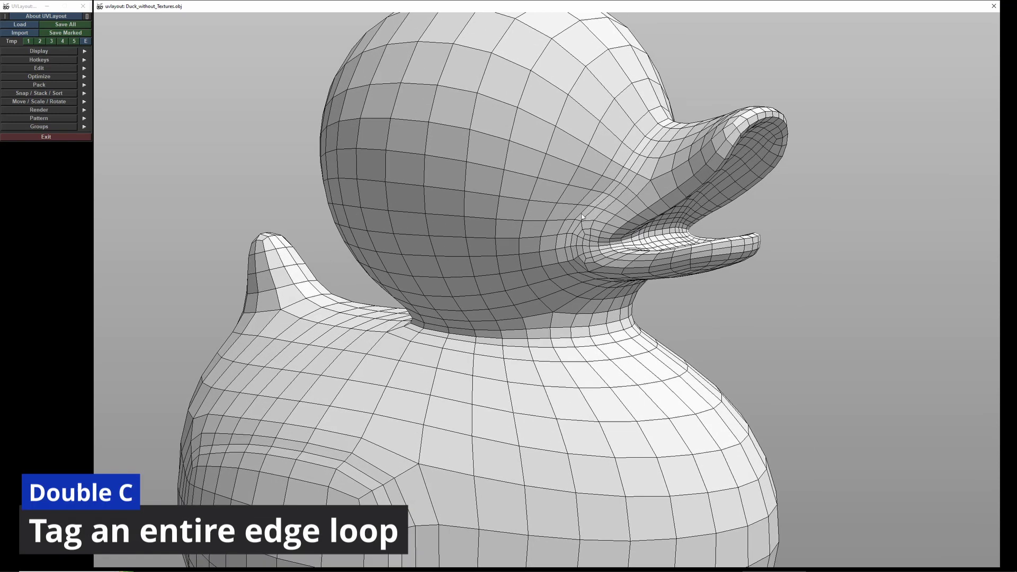
{"action": "key", "text": "c"}
{"action": "key", "text": "c"}
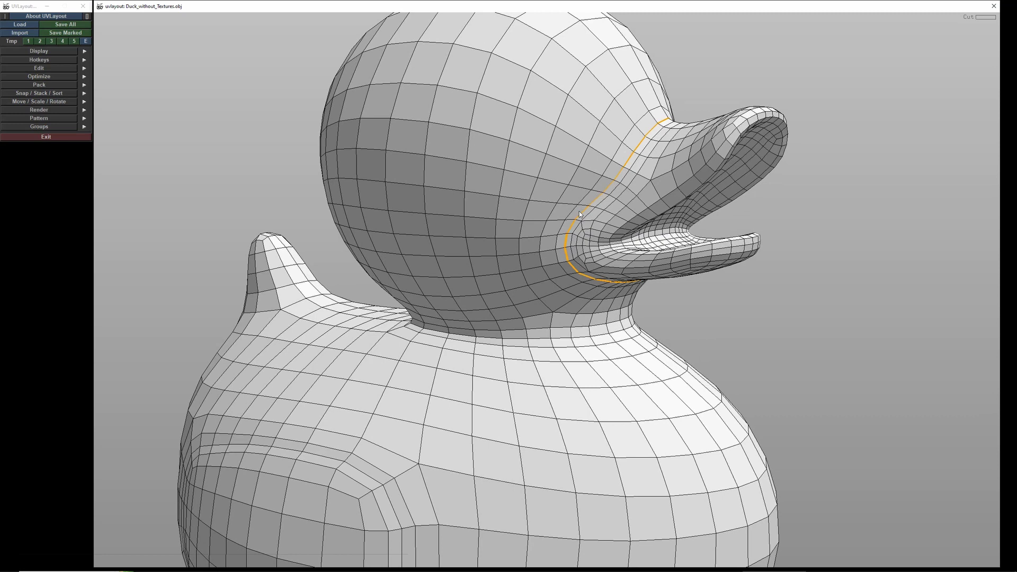
{"action": "key", "text": "Return"}
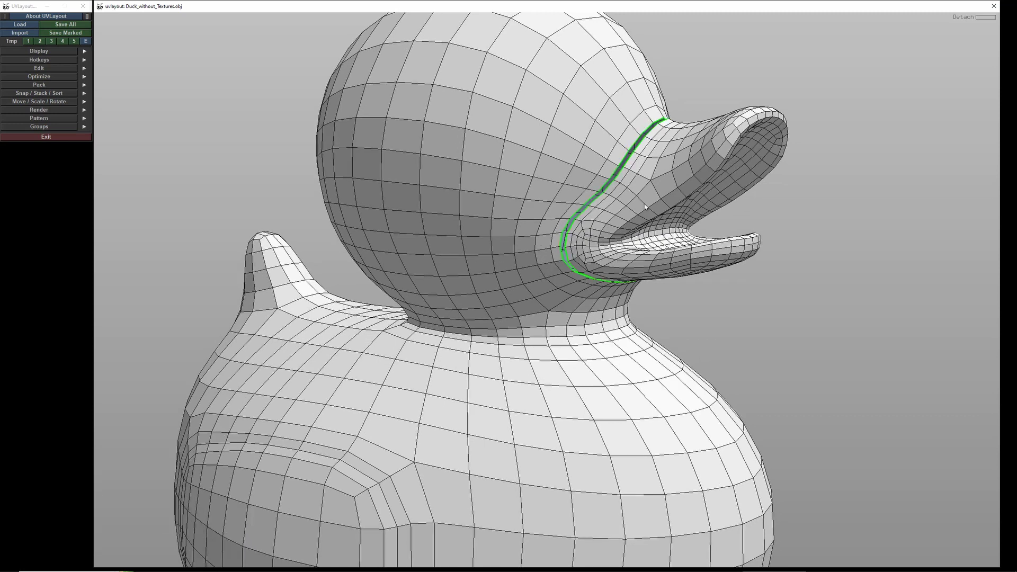
{"action": "middle_click_drag", "start_coordinate": [643, 204], "coordinate": [700, 205]}
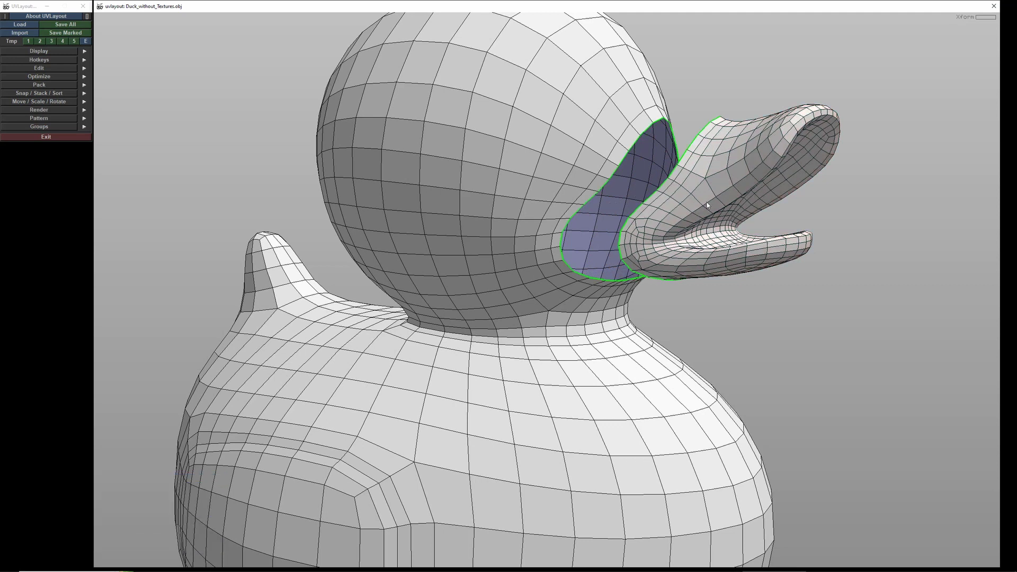
- Cut the beak along the mouth rim and out through both corners, separating the upper beak, lower beak and inner mouth
{"action": "key", "text": "c"}
{"action": "key", "text": "c"}
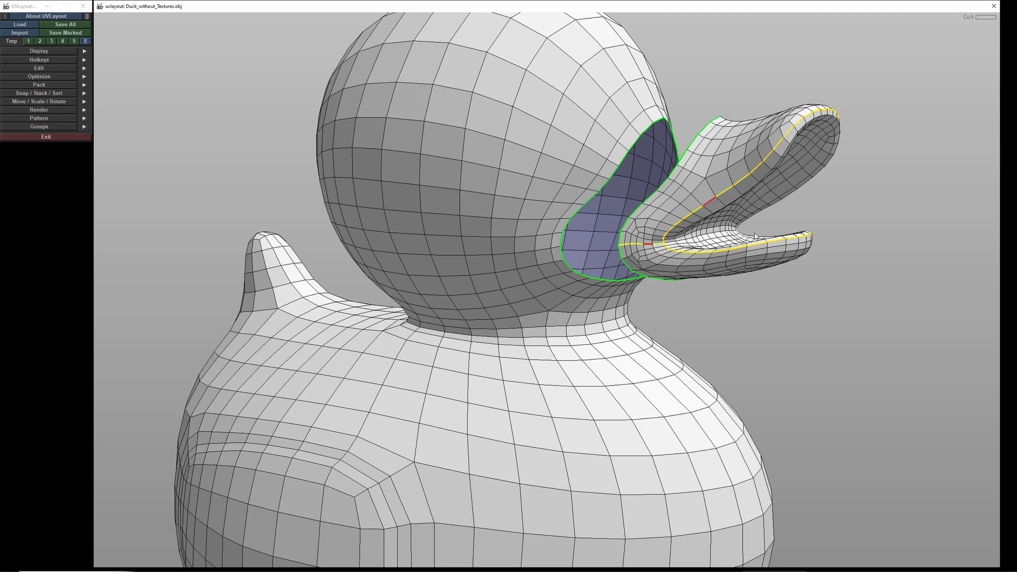
{"action": "left_click_drag", "start_coordinate": [813, 237], "coordinate": [534, 263]}
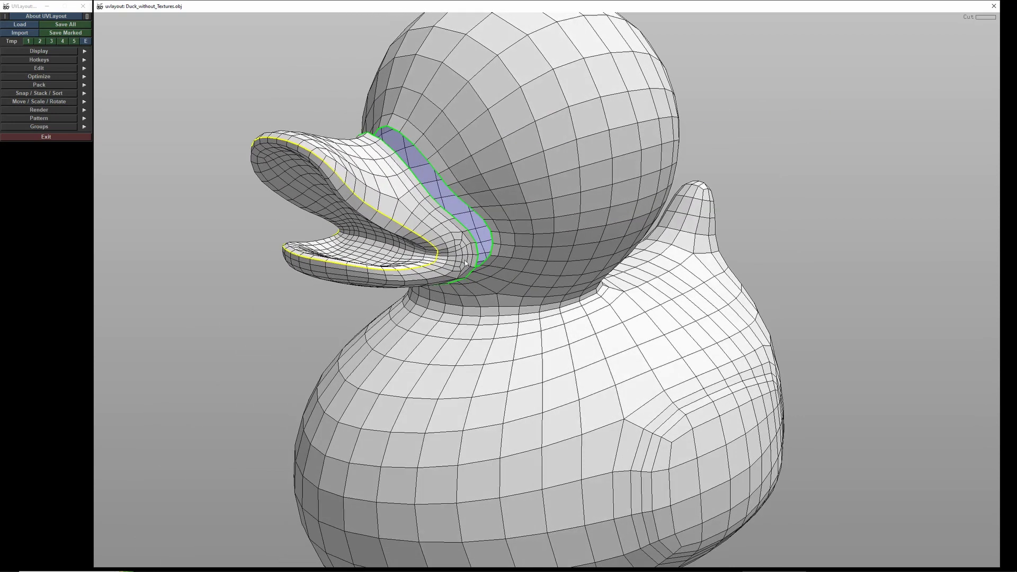
{"action": "key", "text": "Return"}
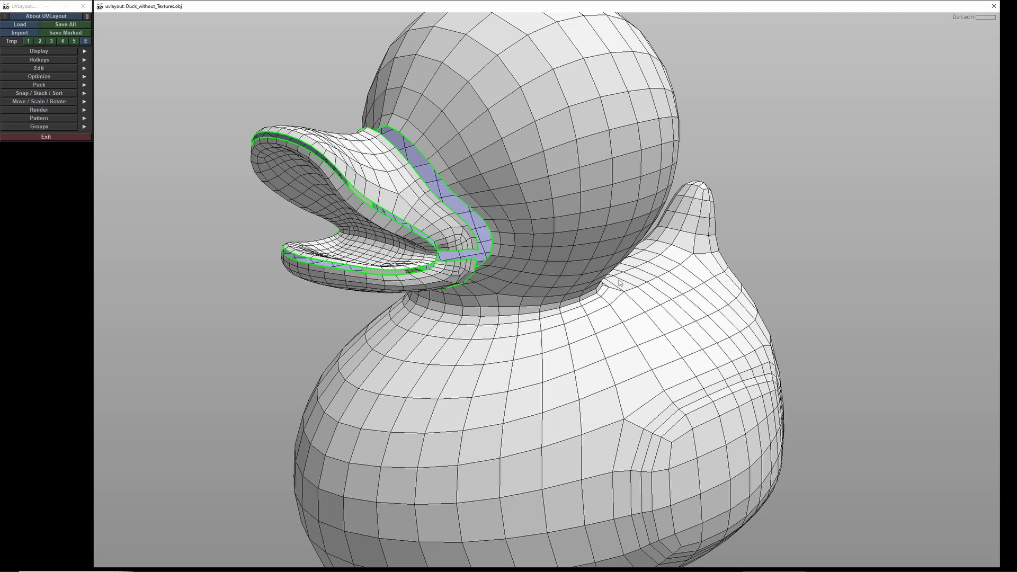
- Drop the upper beak, inner mouth and lower beak shells into UV space and show them in the UV view
{"action": "left_click_drag", "start_coordinate": [510, 184], "coordinate": [604, 170]}
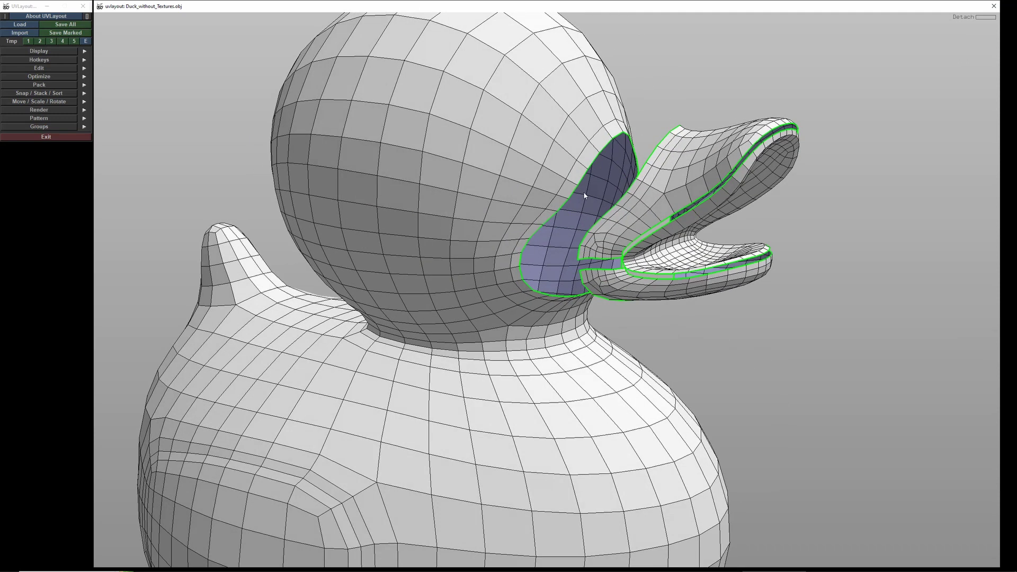
{"action": "key", "text": "d"}
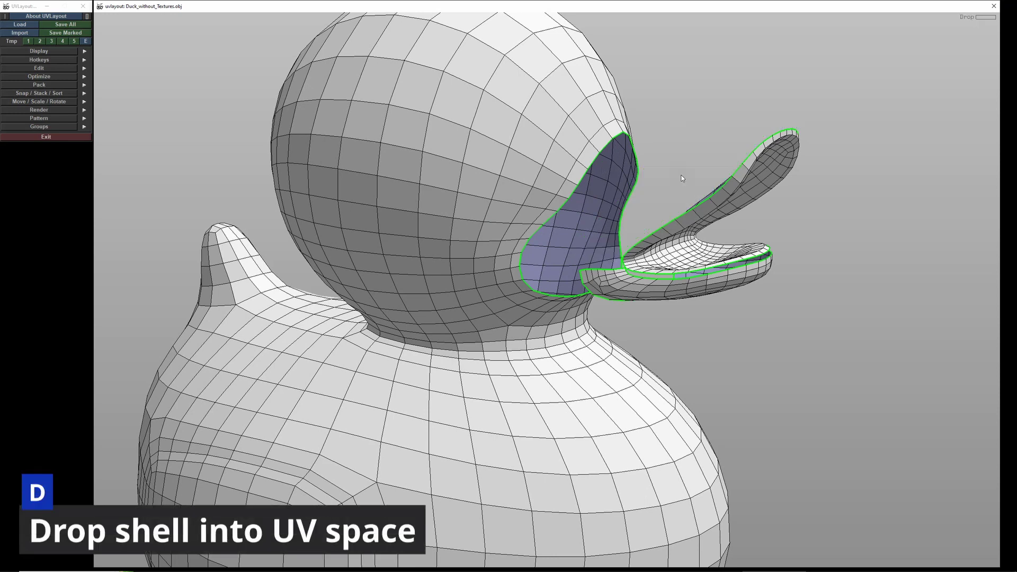
{"action": "key", "text": "d"}
{"action": "key", "text": "d"}
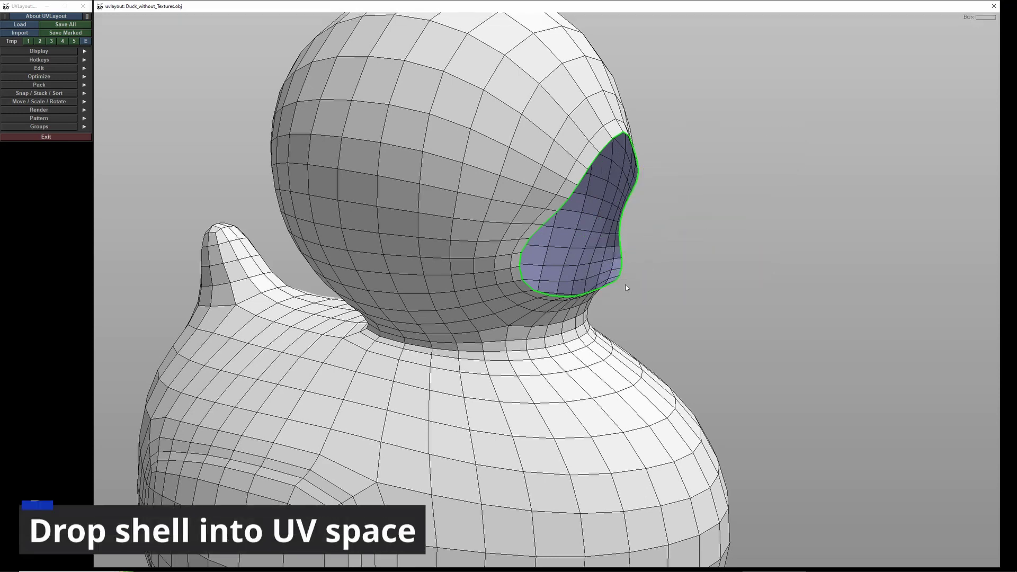
{"action": "key", "text": "1"}
{"action": "key", "text": "u"}
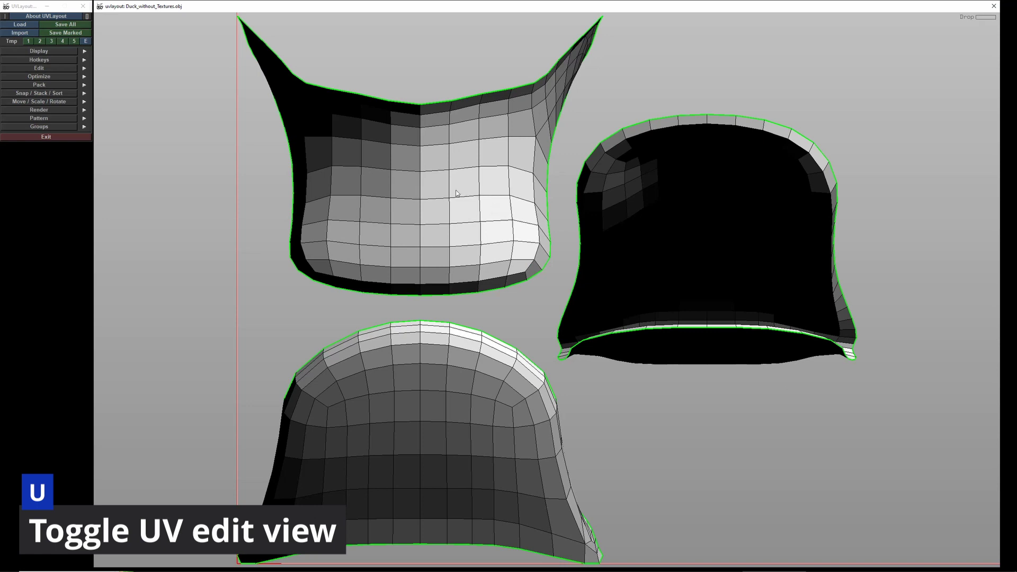
- Flatten the upper beak, inner mouth and lower beak shells in the UV view
{"action": "key", "text": "d"}
{"action": "left_click", "coordinate": [422, 217]}
{"action": "key", "text": "f"}
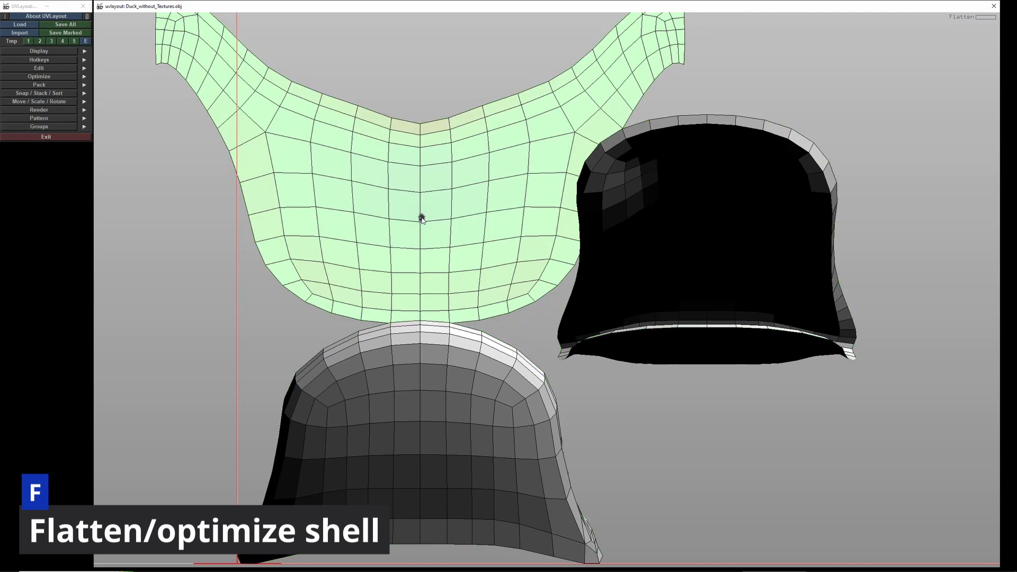
{"action": "key", "text": "f"}
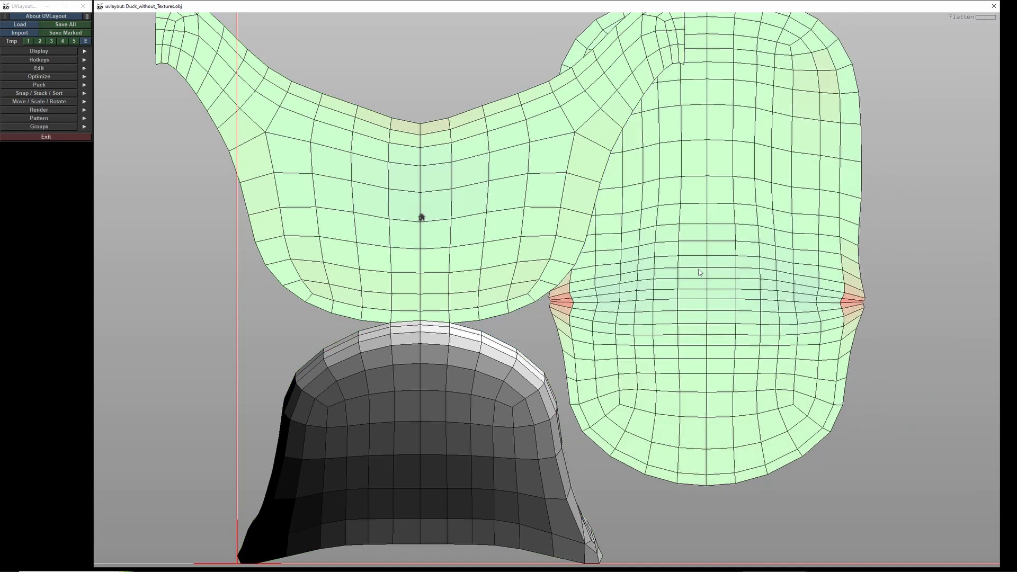
{"action": "key", "text": "f"}
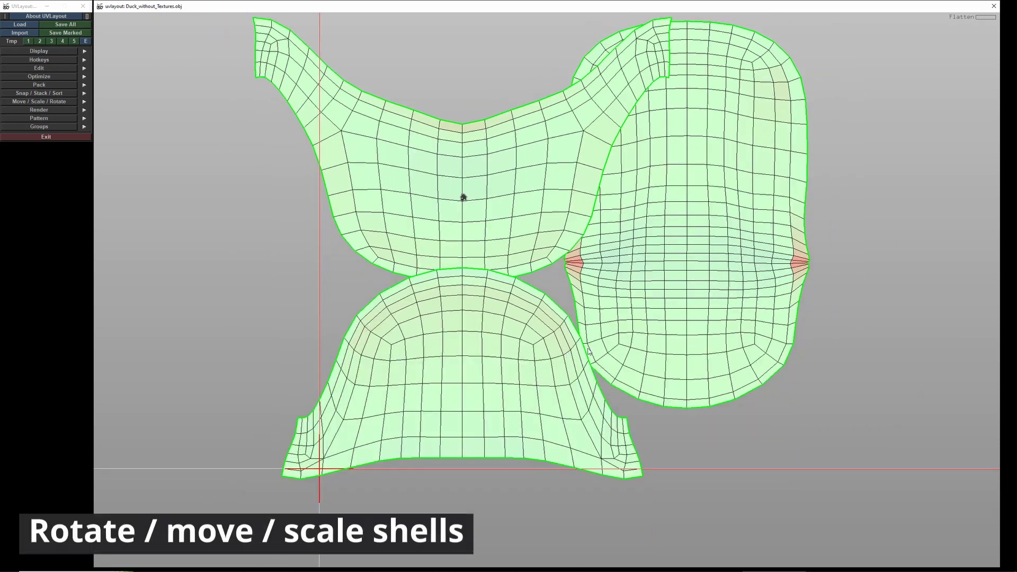
- Move the inner mouth shell clear of the neighbouring beak shell and scale it down slightly
{"action": "key", "text": "space"}
{"action": "middle_click_drag", "start_coordinate": [653, 312], "coordinate": [703, 286]}
{"action": "right_click_drag", "start_coordinate": [704, 289], "coordinate": [702, 268]}
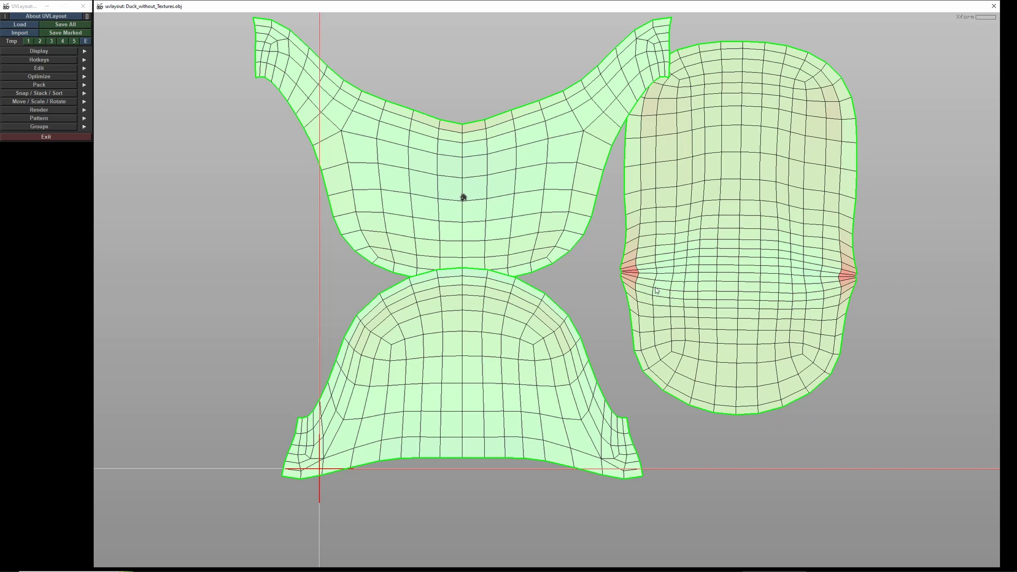
- Cut the inner mouth shell along its middle crease from corner to corner and flatten the two halves
{"action": "left_click", "coordinate": [39, 69]}
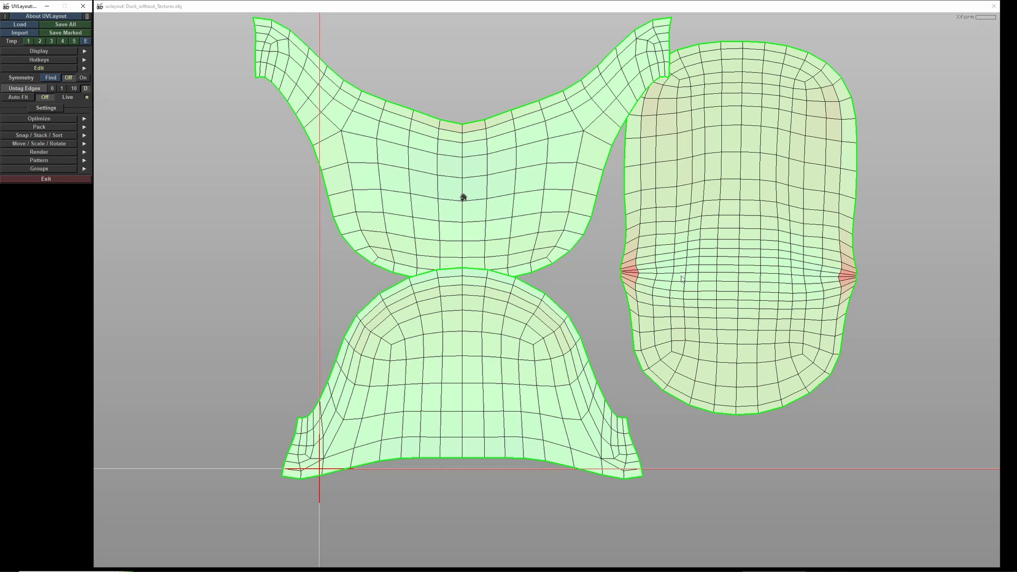
{"action": "scroll", "coordinate": [682, 279], "scroll_direction": "up", "scroll_amount": 4}
{"action": "key", "text": "c"}
{"action": "key", "text": "c"}
{"action": "key", "text": "c"}
{"action": "key", "text": "c"}
{"action": "key", "text": "c"}
{"action": "key", "text": "c"}
{"action": "key", "text": "c"}
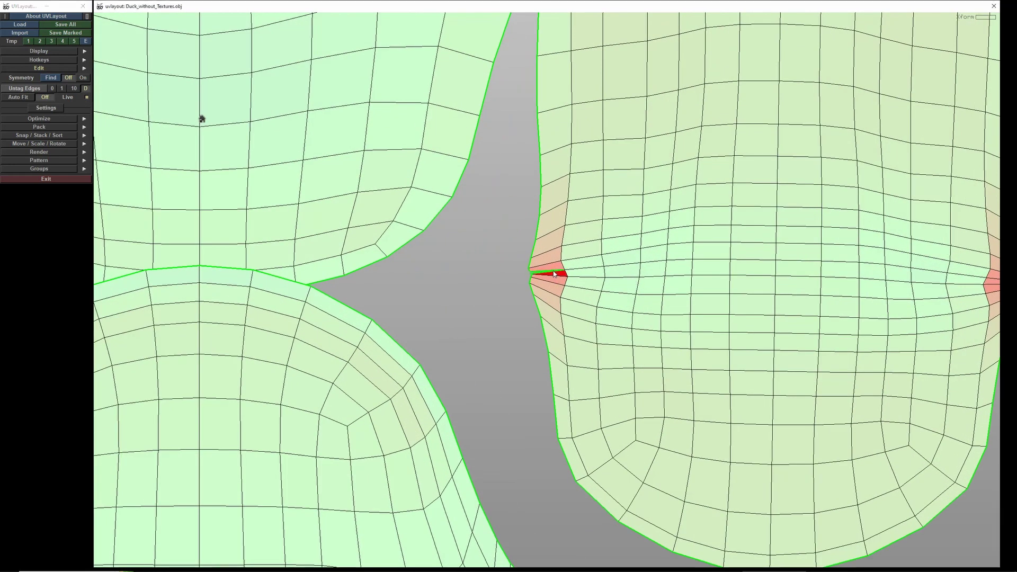
{"action": "key", "text": "c"}
{"action": "key", "text": "c"}
{"action": "key", "text": "c"}
{"action": "key", "text": "c"}
{"action": "key", "text": "c"}
{"action": "key", "text": "c"}
{"action": "key", "text": "c"}
{"action": "key", "text": "c"}
{"action": "key", "text": "c"}
{"action": "key", "text": "c"}
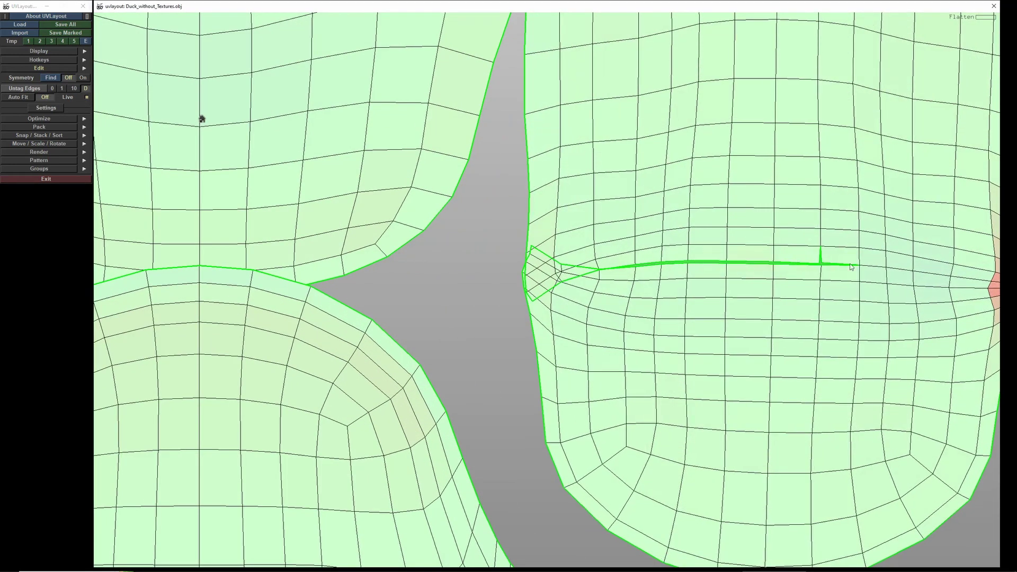
{"action": "key", "text": "f"}
{"action": "middle_click_drag", "start_coordinate": [860, 312], "coordinate": [679, 304]}
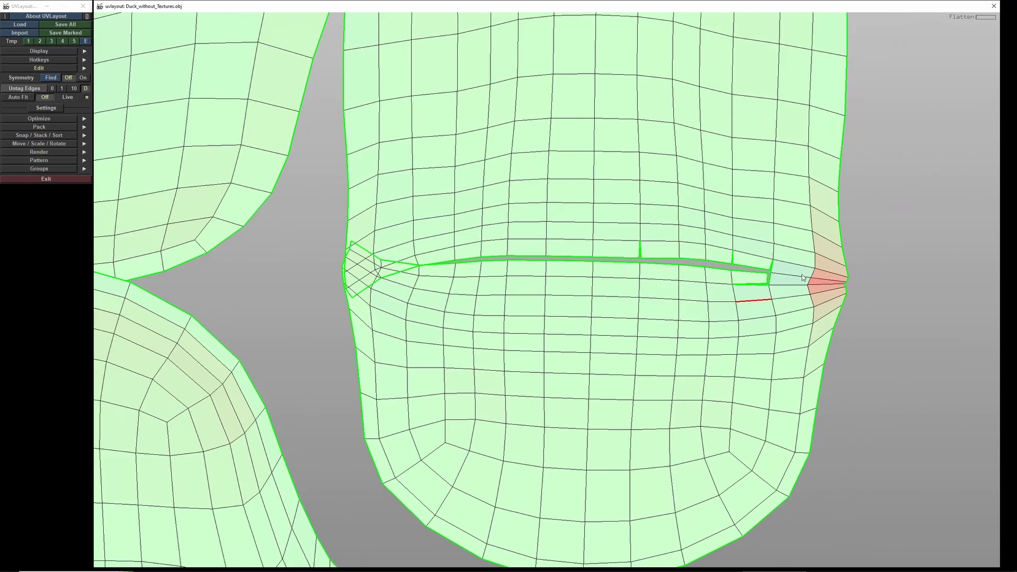
{"action": "key", "text": "c"}
{"action": "key", "text": "c"}
{"action": "key", "text": "c"}
{"action": "key", "text": "f"}
- Move the lower inner mouth half away from the upper one and weld the stray cuts along its border
{"action": "middle_click_drag", "start_coordinate": [570, 318], "coordinate": [575, 390]}
{"action": "key", "text": "w"}
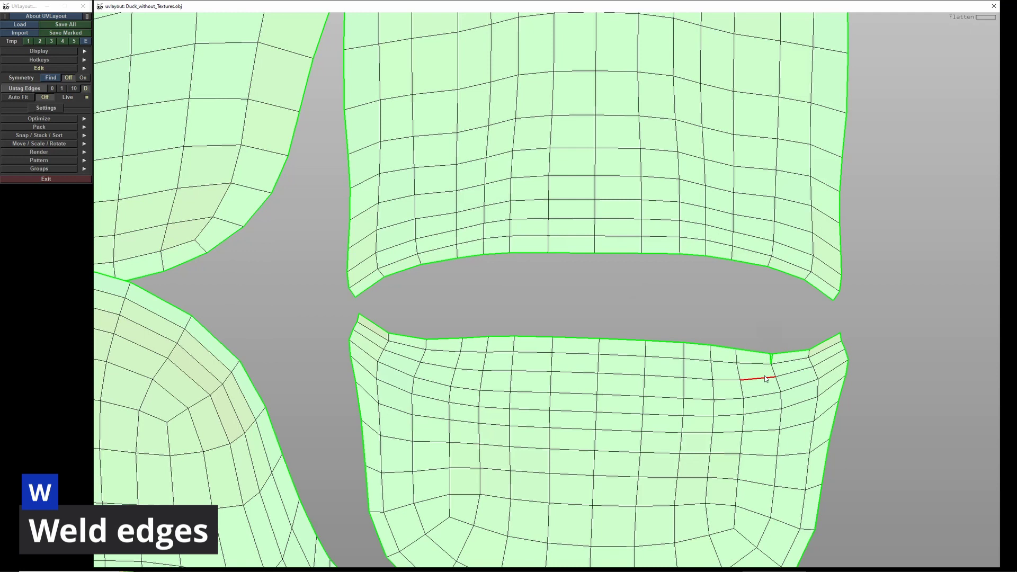
{"action": "key", "text": "w"}
- In the 3D Edit view, detach the head from the body along the edge loop at the neck's base and lift it
{"action": "key", "text": "2"}
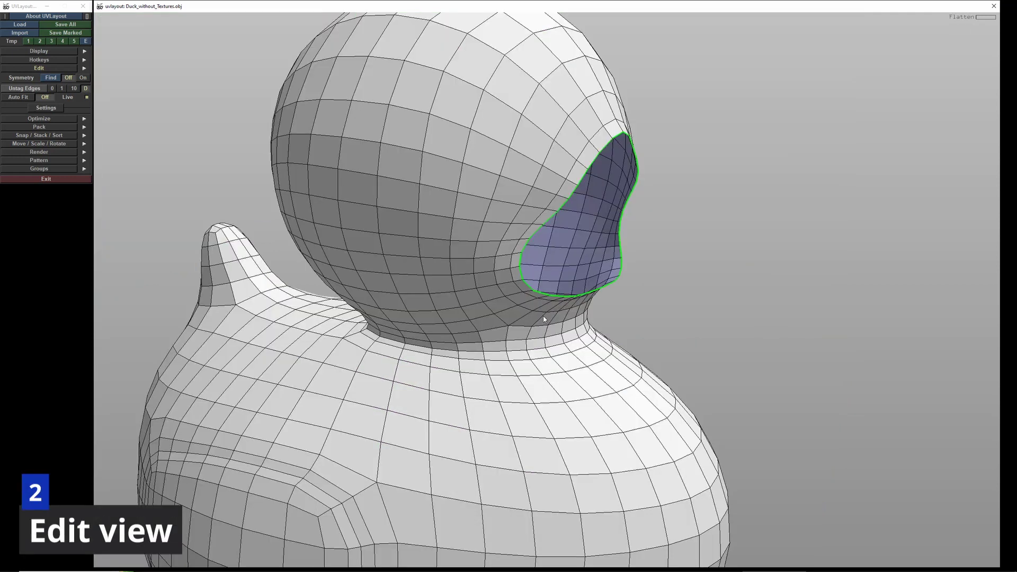
{"action": "key", "text": "c"}
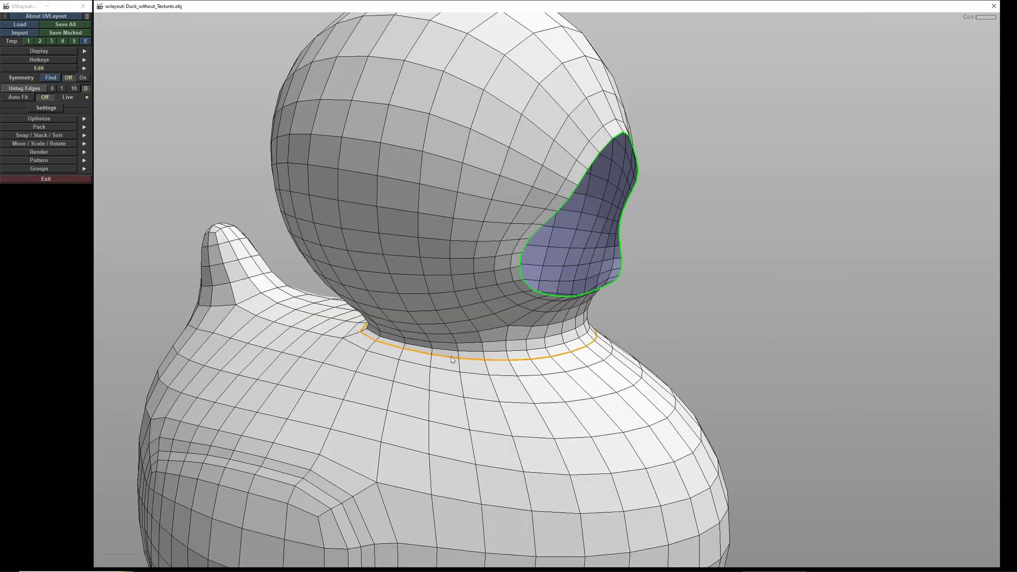
{"action": "key", "text": "Return"}
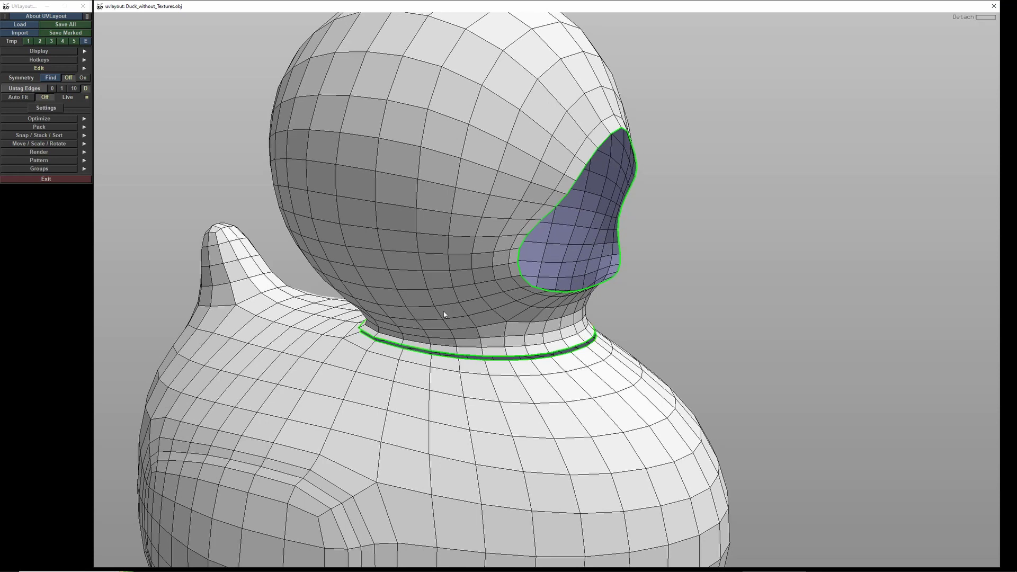
{"action": "middle_click_drag", "start_coordinate": [444, 310], "coordinate": [452, 289]}
- Cut the head along its vertical centre line at the front and back and detach it into two symmetrical halves
{"action": "left_click_drag", "start_coordinate": [451, 289], "coordinate": [474, 276]}
{"action": "key", "text": "c"}
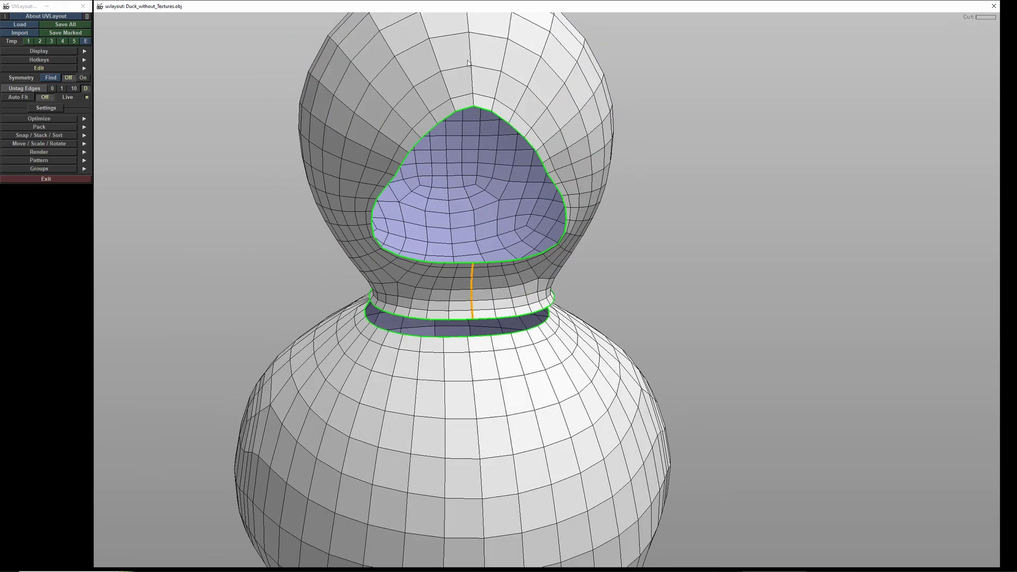
{"action": "key", "text": "c"}
{"action": "key", "text": "Return"}
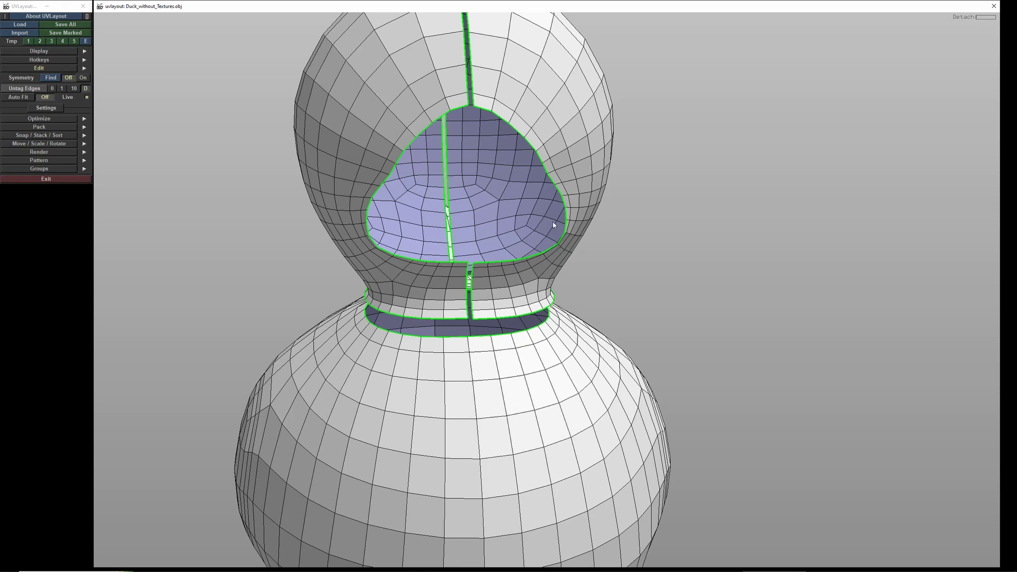
- Drop both head halves into UV space and flatten each shell
{"action": "key", "text": "d"}
{"action": "key", "text": "d"}
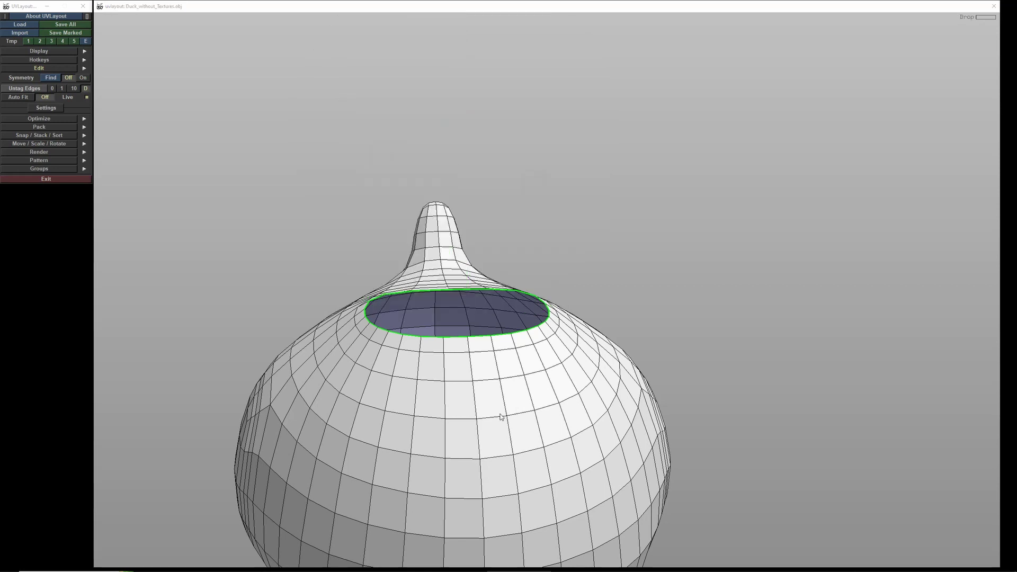
{"action": "key", "text": "1"}
{"action": "scroll", "coordinate": [540, 397], "scroll_direction": "down", "scroll_amount": 2}
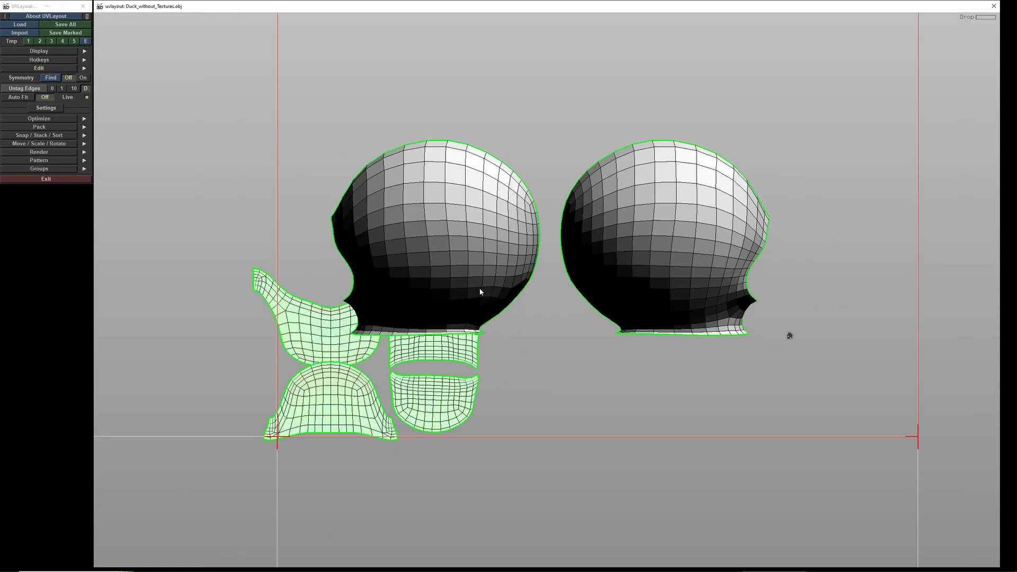
{"action": "key", "text": "f"}
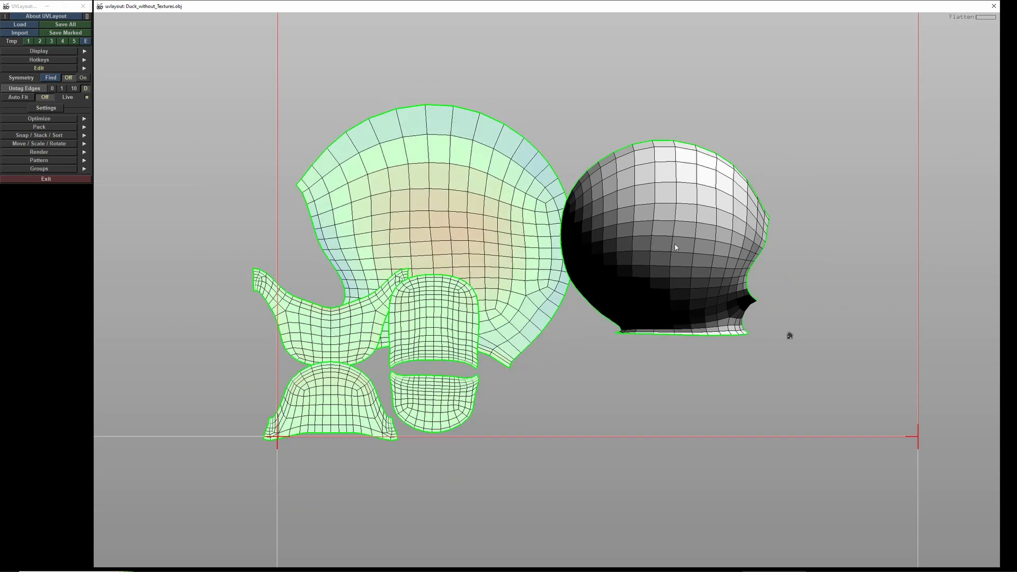
{"action": "key", "text": "f"}
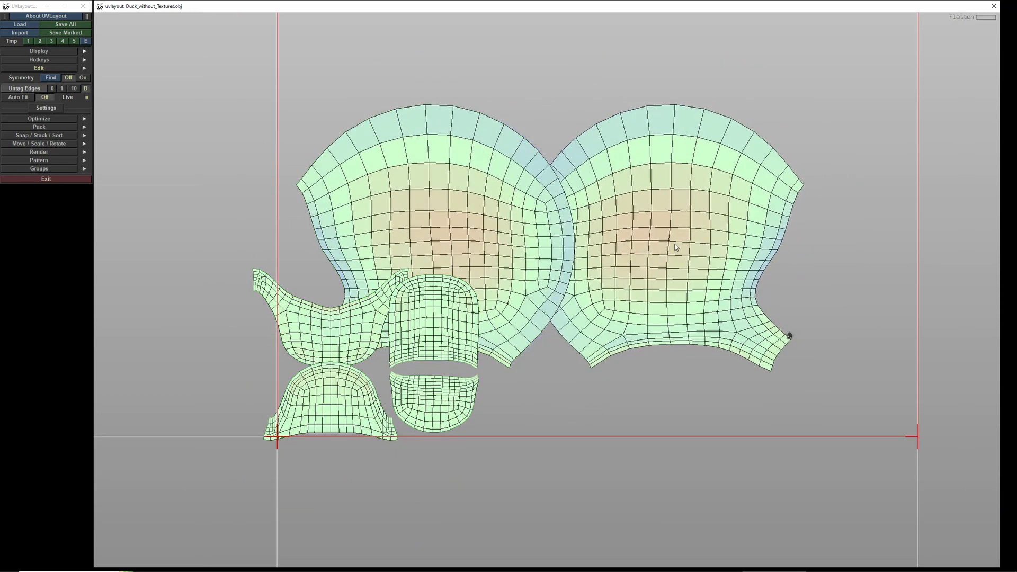
- Return to the 3D Edit view and tag the outer edge loops around the duck's wings for cutting
{"action": "key", "text": "2"}
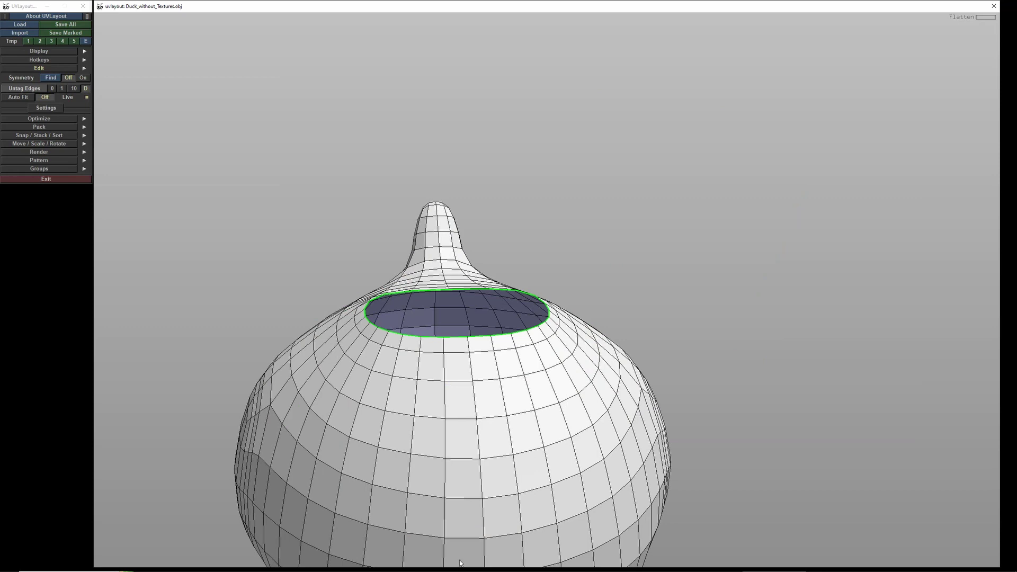
{"action": "left_click_drag", "start_coordinate": [466, 556], "coordinate": [466, 408]}
{"action": "middle_click_drag", "start_coordinate": [464, 405], "coordinate": [497, 339]}
{"action": "left_click_drag", "start_coordinate": [498, 339], "coordinate": [276, 310]}
{"action": "key", "text": "c"}
{"action": "key", "text": "c"}
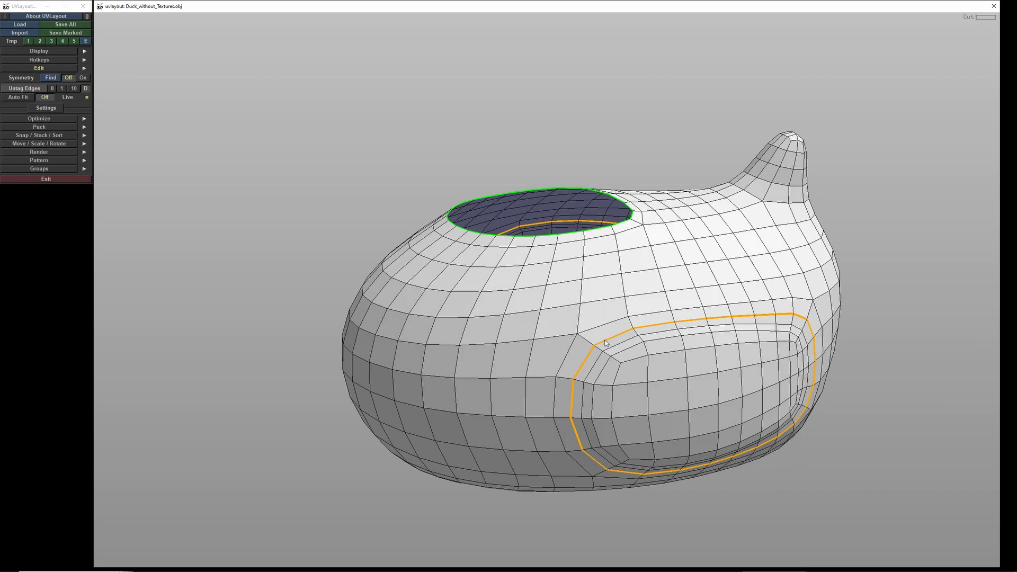
- Tag the edge loop around the duck's tail for cutting
{"action": "left_click_drag", "start_coordinate": [594, 318], "coordinate": [680, 289]}
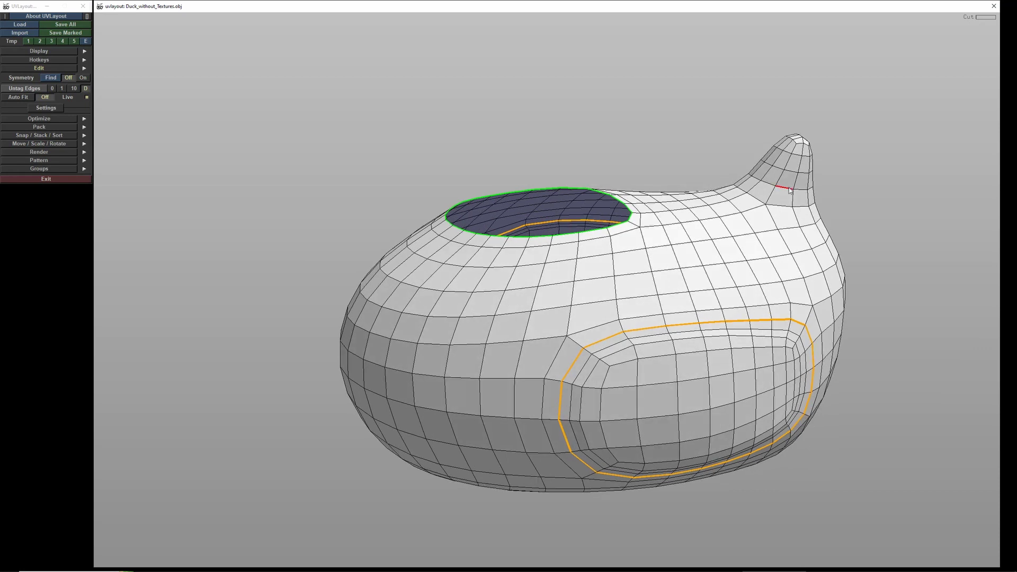
{"action": "key", "text": "c"}
{"action": "left_click_drag", "start_coordinate": [734, 224], "coordinate": [596, 236]}
{"action": "key", "text": "c"}
{"action": "left_click_drag", "start_coordinate": [503, 381], "coordinate": [577, 286]}
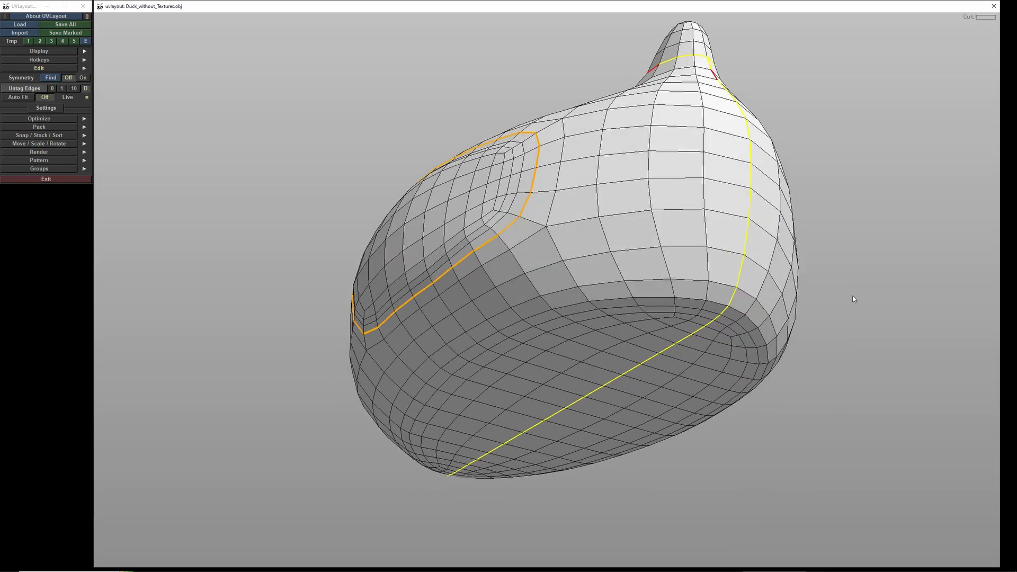
{"action": "key", "text": "Return"}
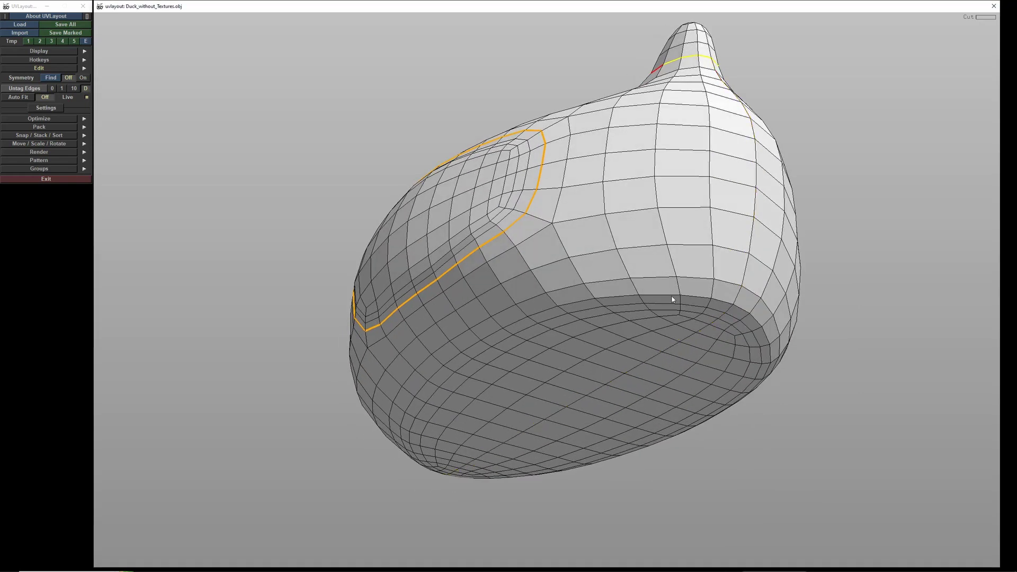
- Tag the edge loop around the flat underside of the duck's body for cutting
{"action": "key", "text": "c"}
{"action": "key", "text": "c"}
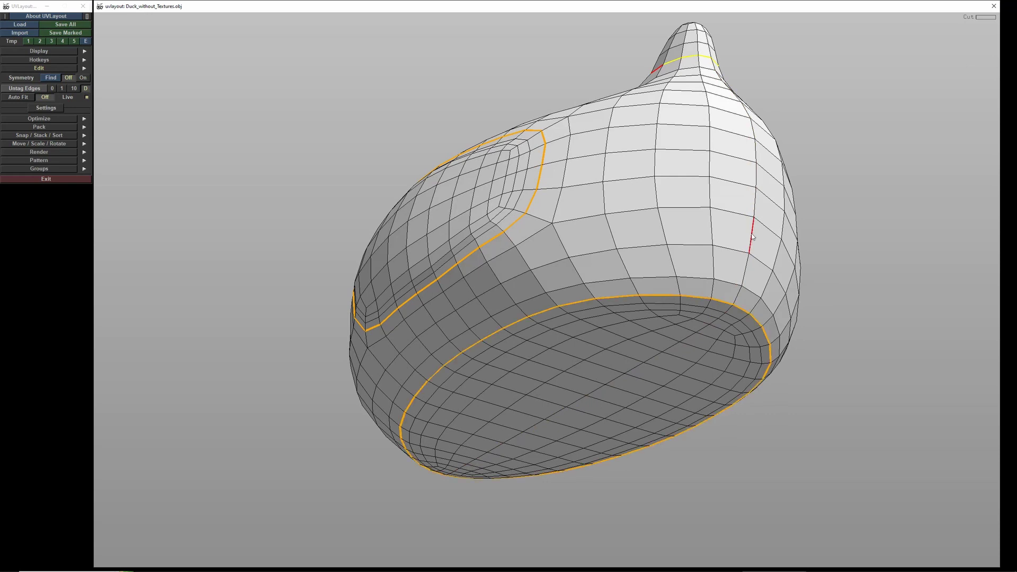
- Tag the centre edge line of the duck's body, split the body into separate shells and drop them into UV space
{"action": "left_click_drag", "start_coordinate": [519, 434], "coordinate": [651, 479]}
{"action": "key", "text": "c"}
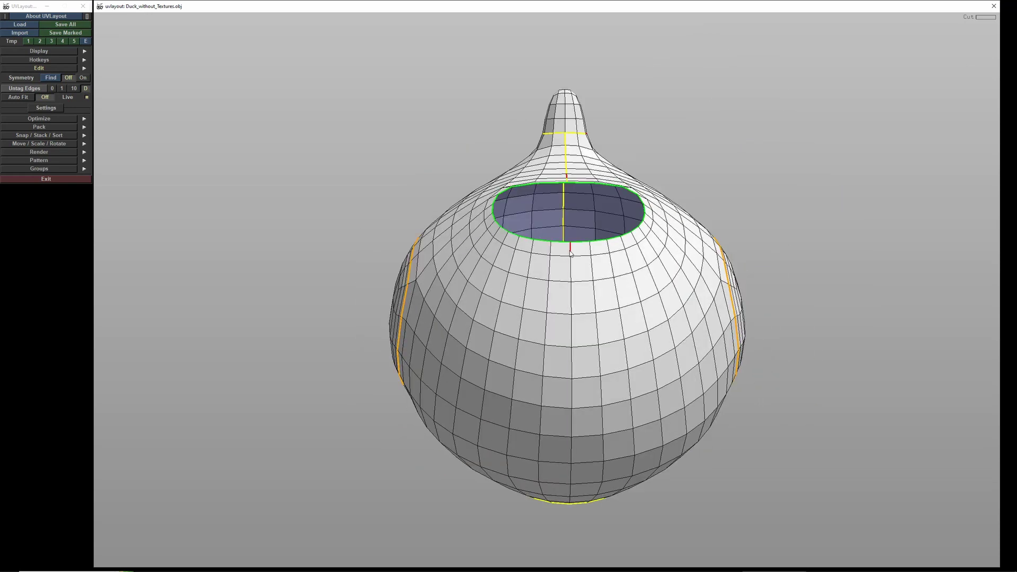
{"action": "left_click", "coordinate": [617, 374]}
{"action": "key", "text": "Return"}
{"action": "key", "text": "Return"}
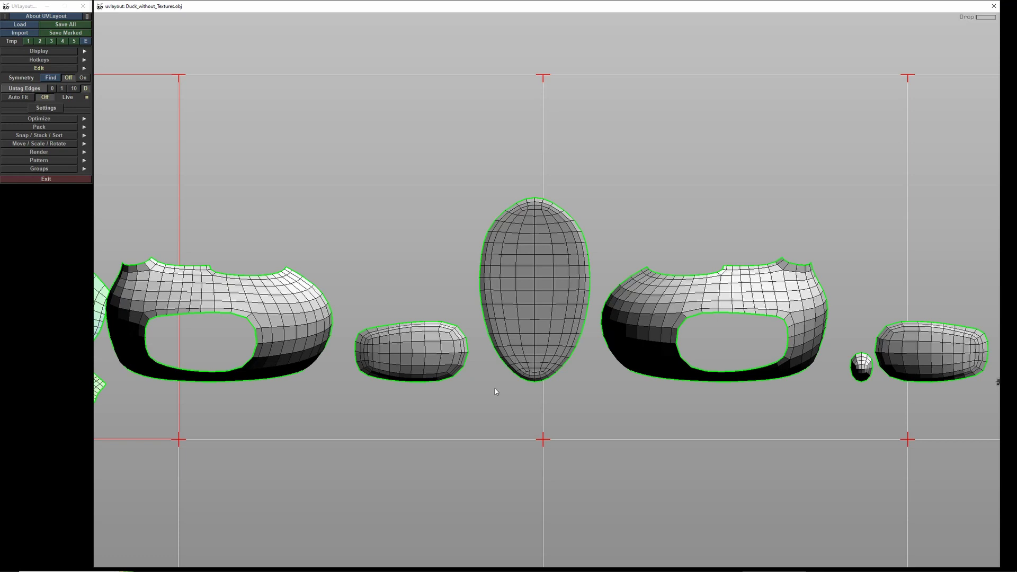
- Flatten the underside, both wings, both body halves and the tail shell in UV space
{"action": "key", "text": "f"}
{"action": "key", "text": "f"}
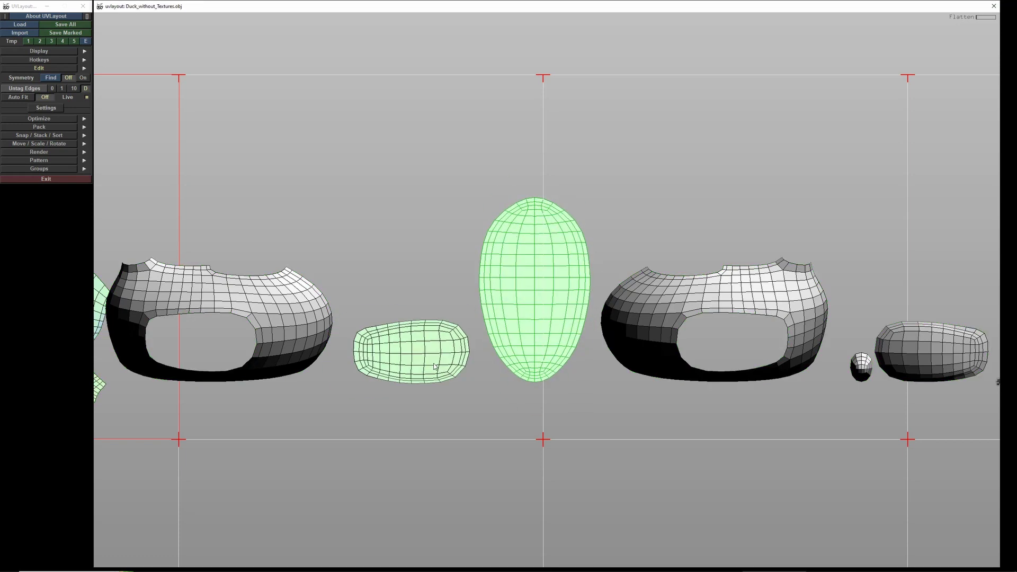
{"action": "key", "text": "f"}
{"action": "key", "text": "f"}
{"action": "key", "text": "f"}
{"action": "key", "text": "f"}
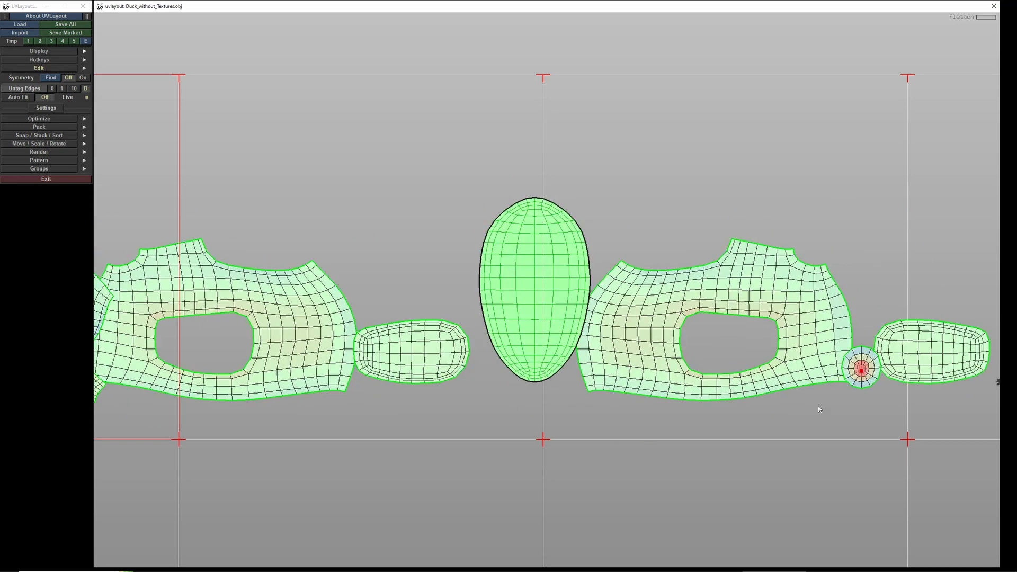
- Cut two slits from the rim of the round tail shell towards its centre and flatten it again
{"action": "middle_click_drag", "start_coordinate": [806, 404], "coordinate": [680, 398]}
{"action": "right_click_drag", "start_coordinate": [679, 398], "coordinate": [574, 254]}
{"action": "key", "text": "c"}
{"action": "key", "text": "c"}
{"action": "key", "text": "f"}
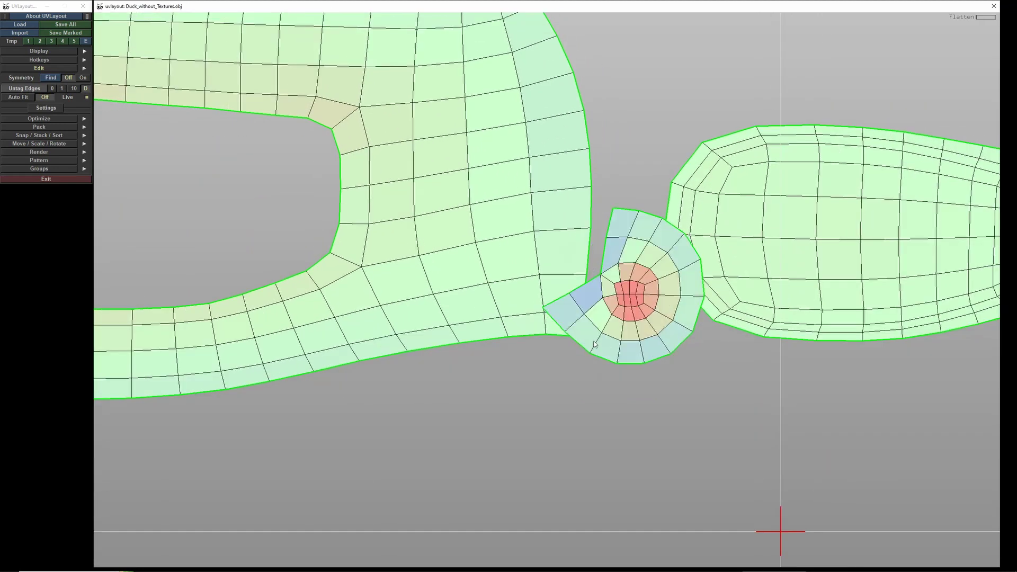
{"action": "key", "text": "c"}
{"action": "key", "text": "f"}
- Try a third slit in the lower part of the tail shell, weld it back together and flatten the shell
{"action": "key", "text": "c"}
{"action": "key", "text": "c"}
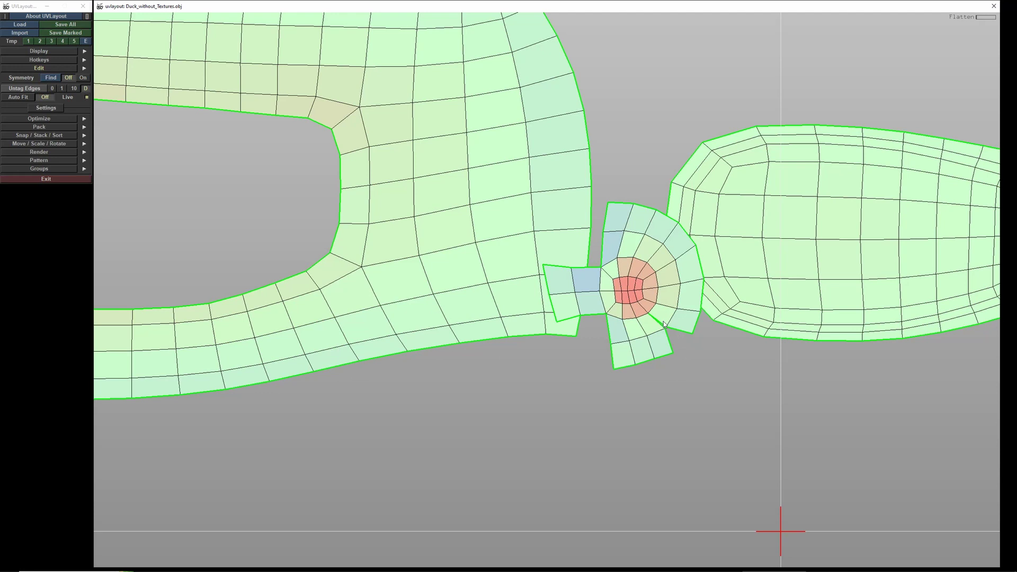
{"action": "key", "text": "w"}
{"action": "key", "text": "f"}
- Cut the remaining two slits in the tail shell and flatten it into four separate lobes
{"action": "key", "text": "c"}
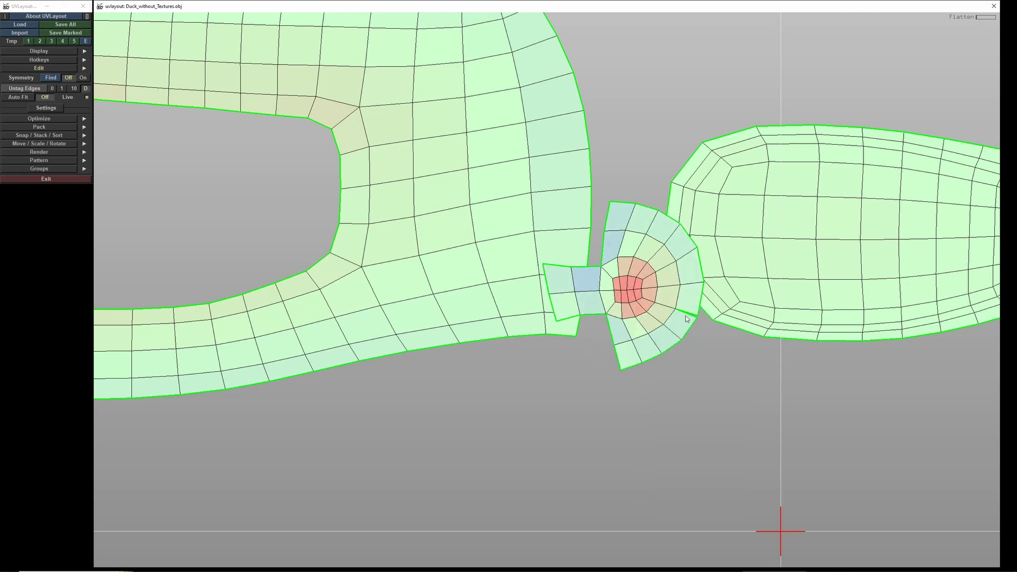
{"action": "key", "text": "f"}
{"action": "key", "text": "c"}
{"action": "key", "text": "f"}
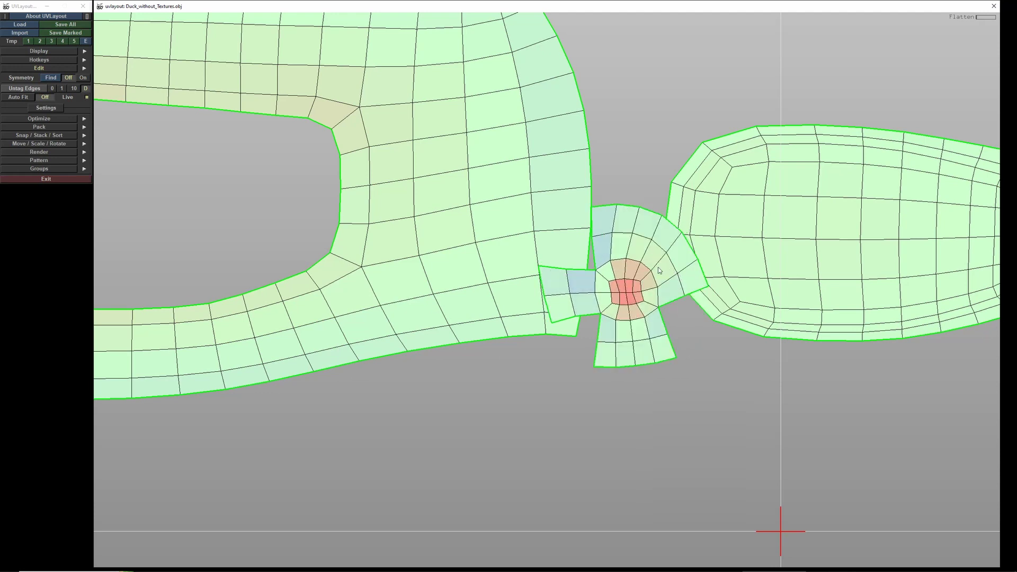
{"action": "key", "text": "c"}
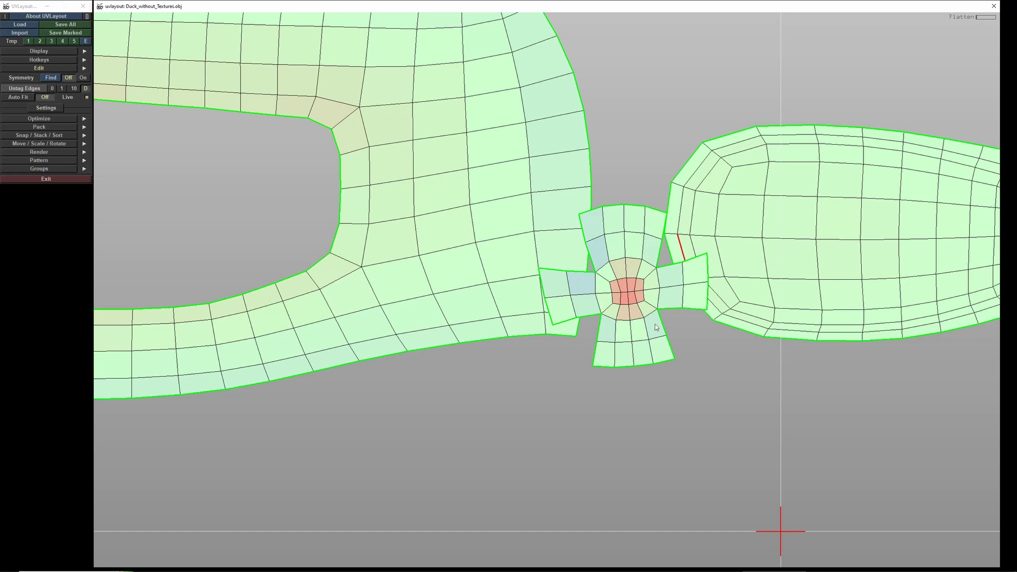
- Extend the four slits of the tail shell inward towards its stretched centre and flatten it into a cross shape
{"action": "key", "text": "c"}
{"action": "key", "text": "f"}
{"action": "key", "text": "c"}
{"action": "key", "text": "f"}
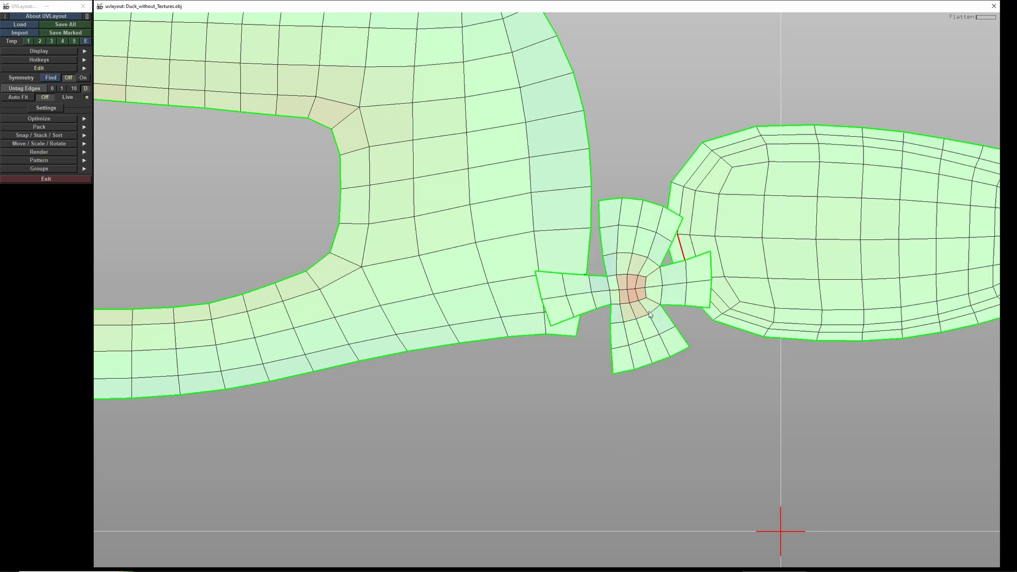
{"action": "key", "text": "c"}
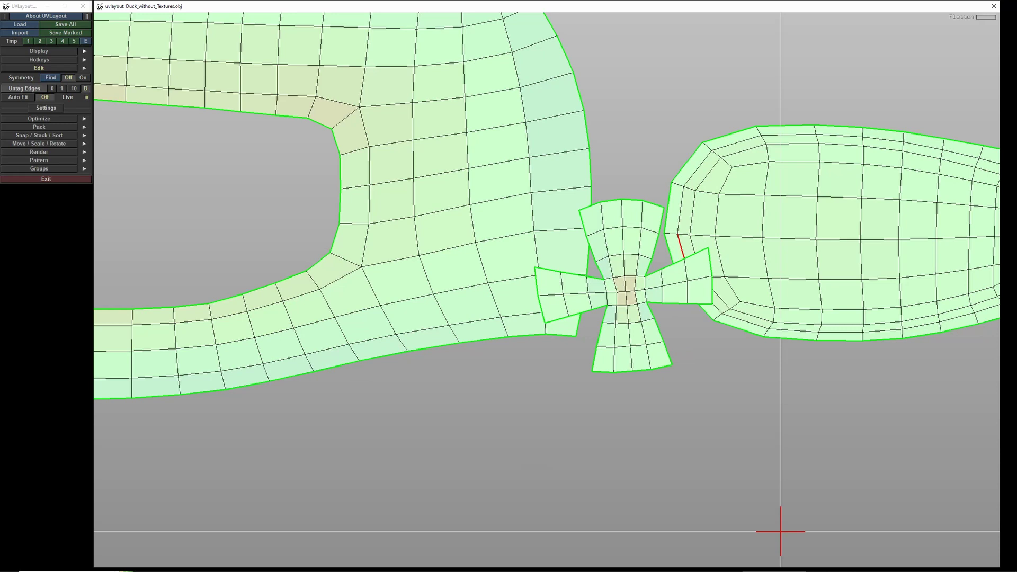
- Pack all UV shells into the UV tile using Fast quality and a 1k map resolution
{"action": "right_click_drag", "start_coordinate": [681, 246], "coordinate": [466, 328]}
{"action": "middle_click_drag", "start_coordinate": [466, 328], "coordinate": [609, 331]}
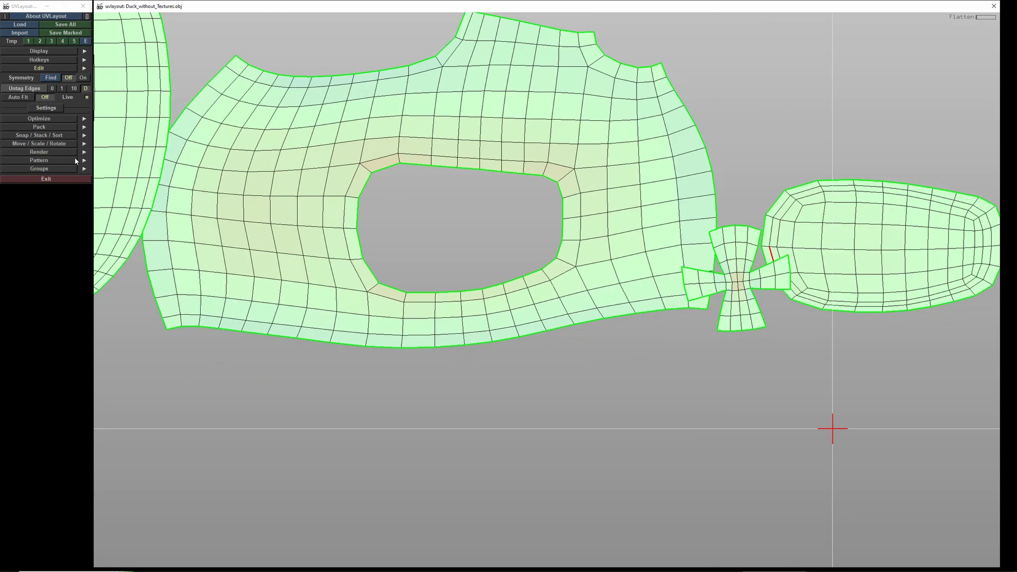
{"action": "left_click", "coordinate": [58, 127]}
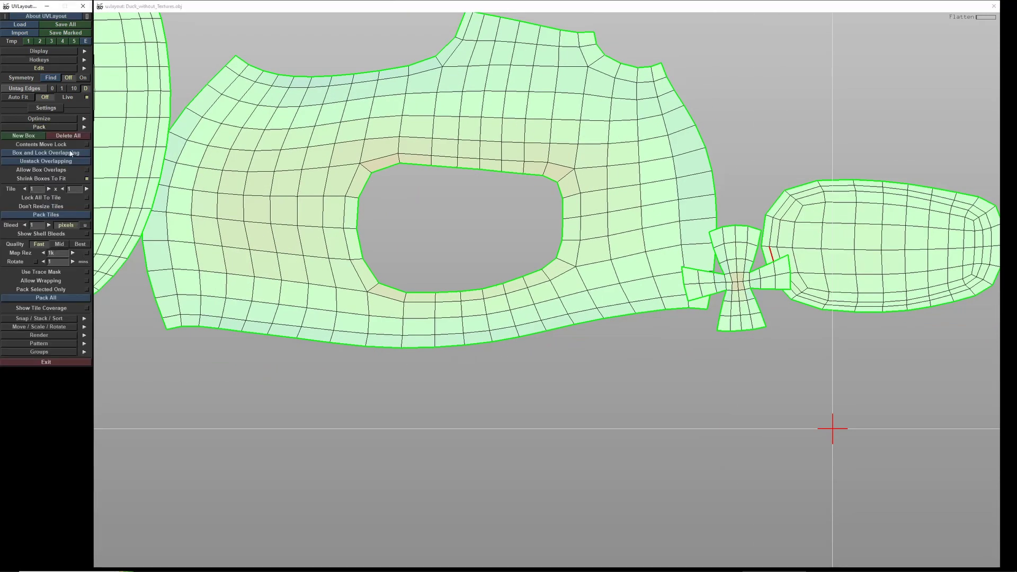
{"action": "left_click", "coordinate": [47, 298]}
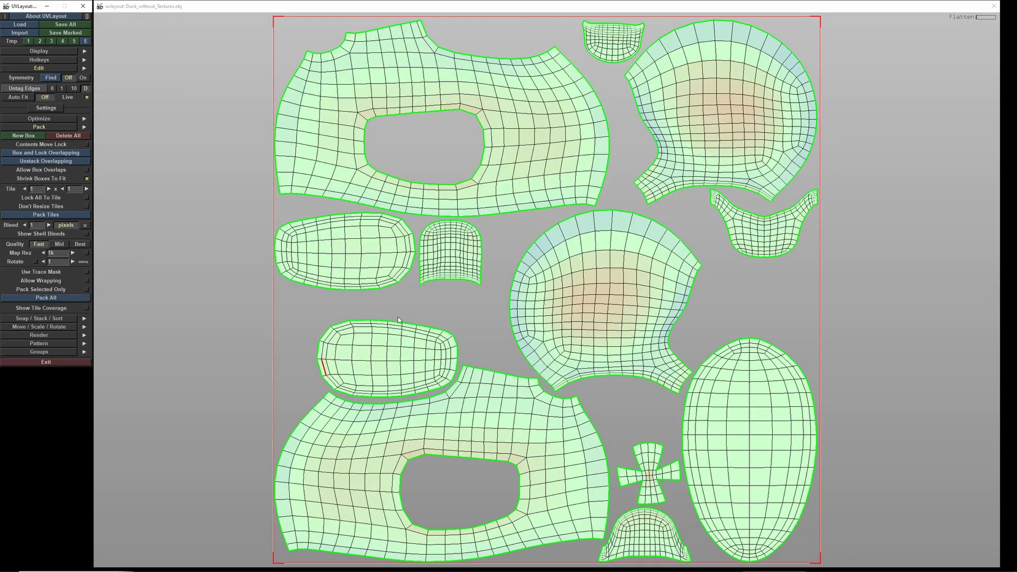
- Display the duck in the 3D view with the checker map and switch it to the numbered grid texture
{"action": "key", "text": "2"}
{"action": "mouse_move", "coordinate": [460, 350]}
{"action": "middle_mouse_down"}
{"action": "mouse_move", "coordinate": [466, 342]}
{"action": "mouse_move", "coordinate": [450, 348]}
{"action": "middle_mouse_up"}
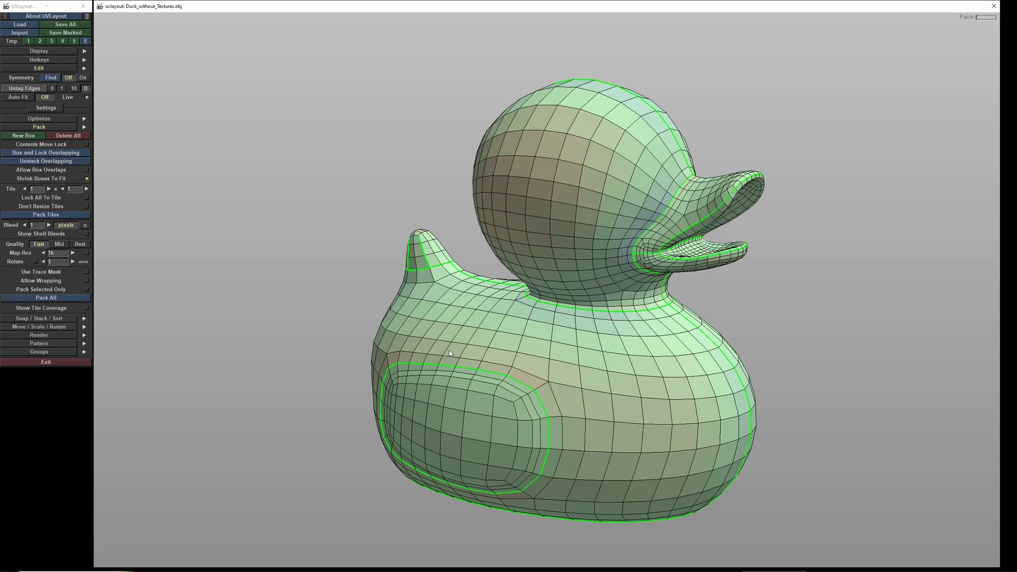
{"action": "key", "text": "t"}
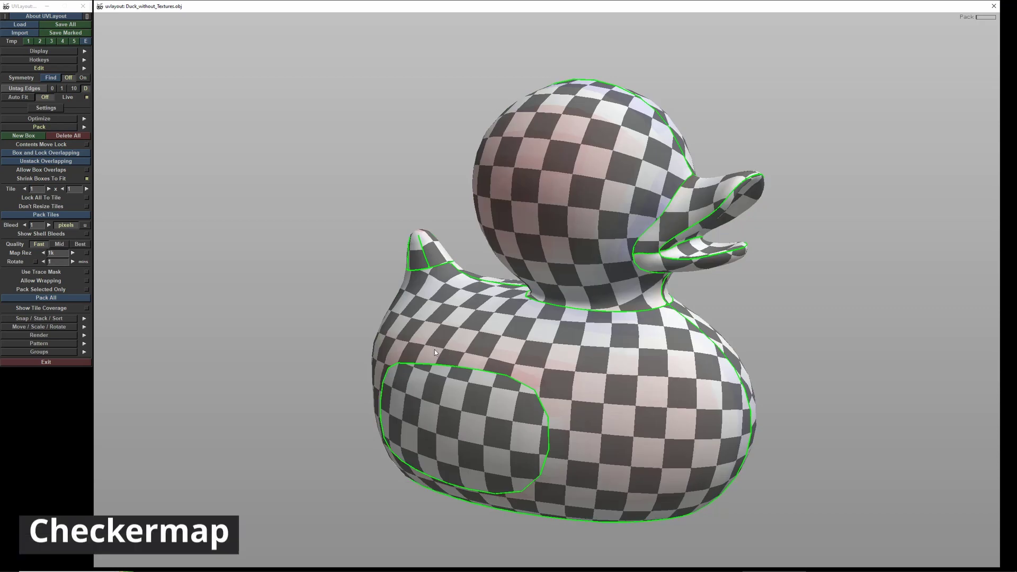
{"action": "key", "text": "t"}
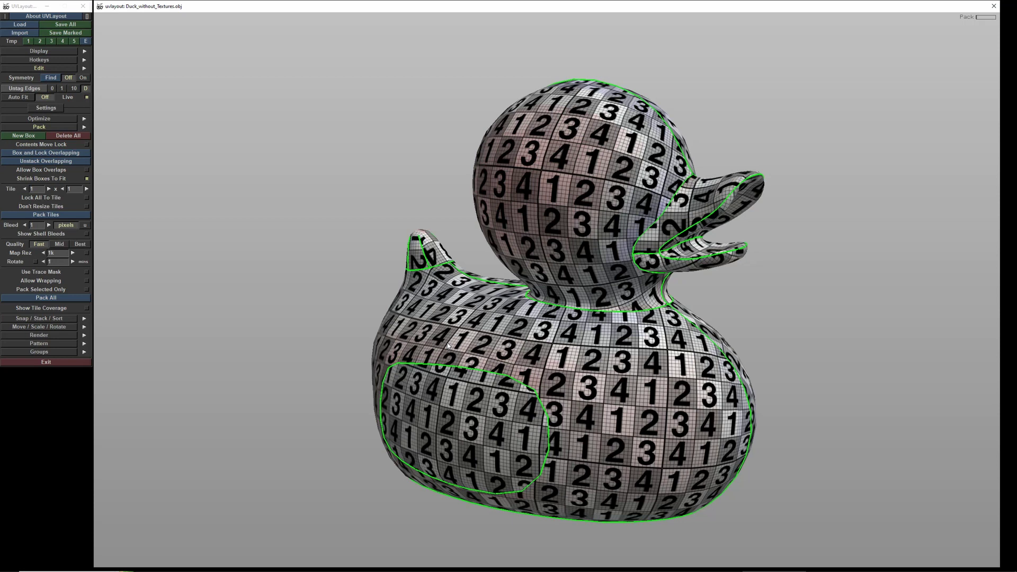
- Enlarge the numbered checker map on the duck and reduce it again to a finer pattern to inspect distortion
{"action": "key", "text": "plus"}
{"action": "key", "text": "plus"}
{"action": "key", "text": "plus"}
{"action": "key", "text": "plus"}
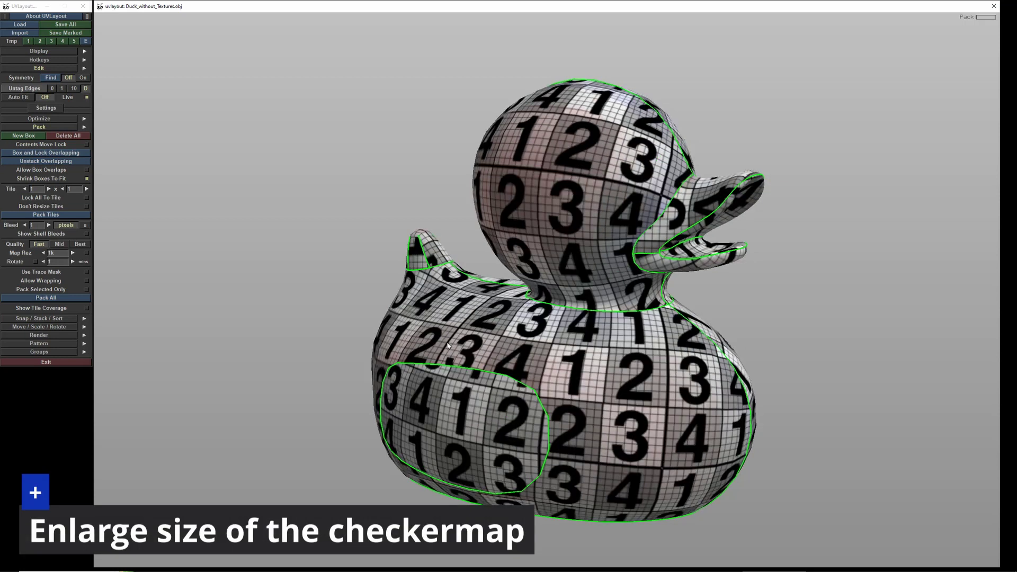
{"action": "key", "text": "minus"}
{"action": "key", "text": "minus"}
{"action": "key", "text": "minus"}
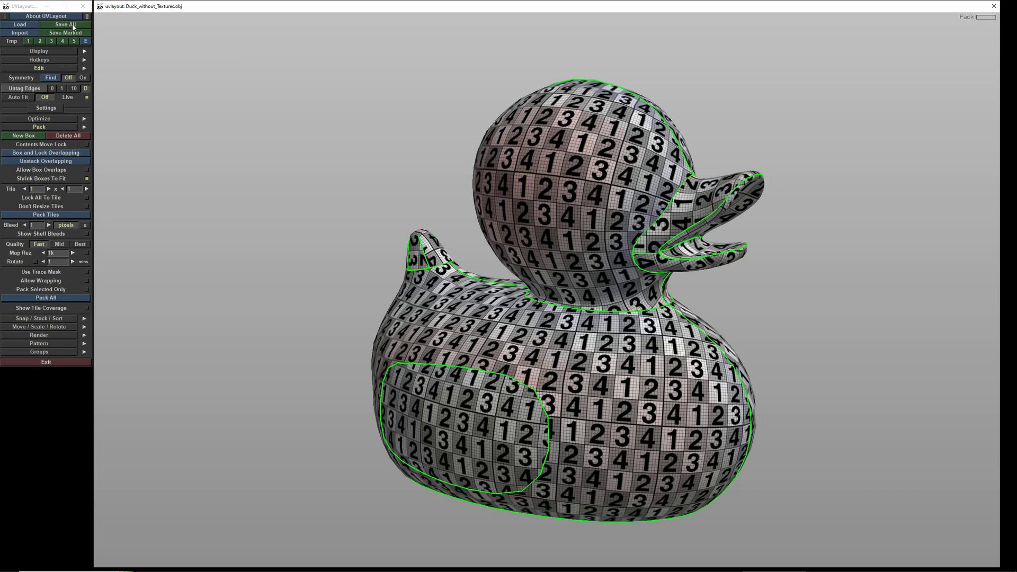
- Set the UV render size to 2k and save the rendered image as layout
{"action": "left_click", "coordinate": [58, 334]}
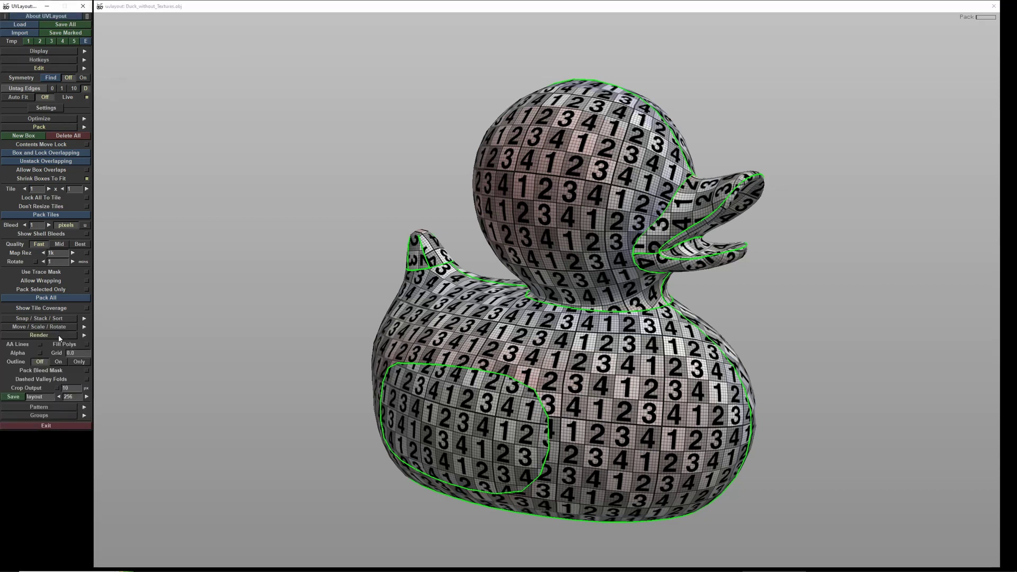
{"action": "left_click", "coordinate": [86, 397]}
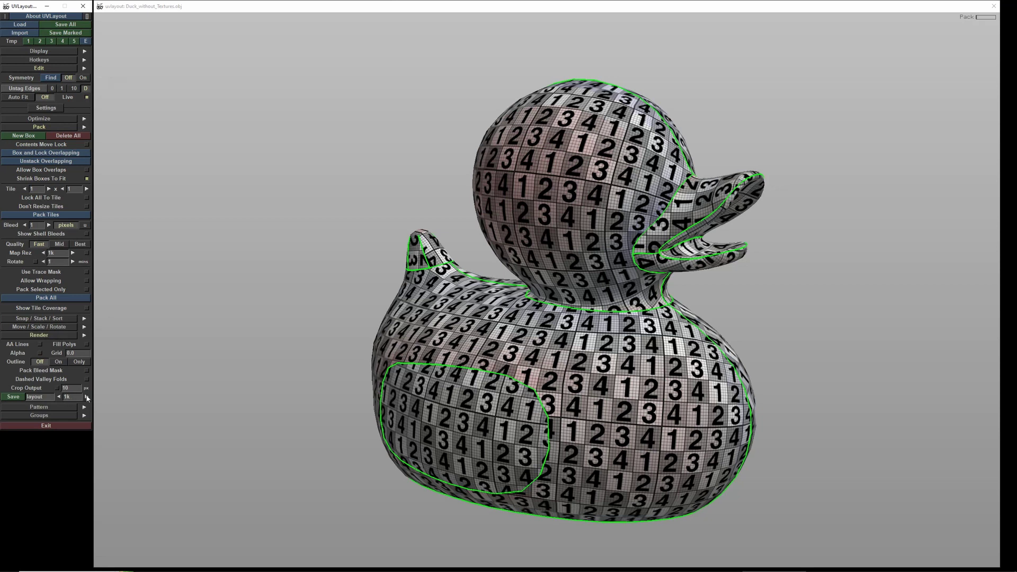
{"action": "left_click", "coordinate": [22, 397]}
{"action": "left_click", "coordinate": [14, 397]}
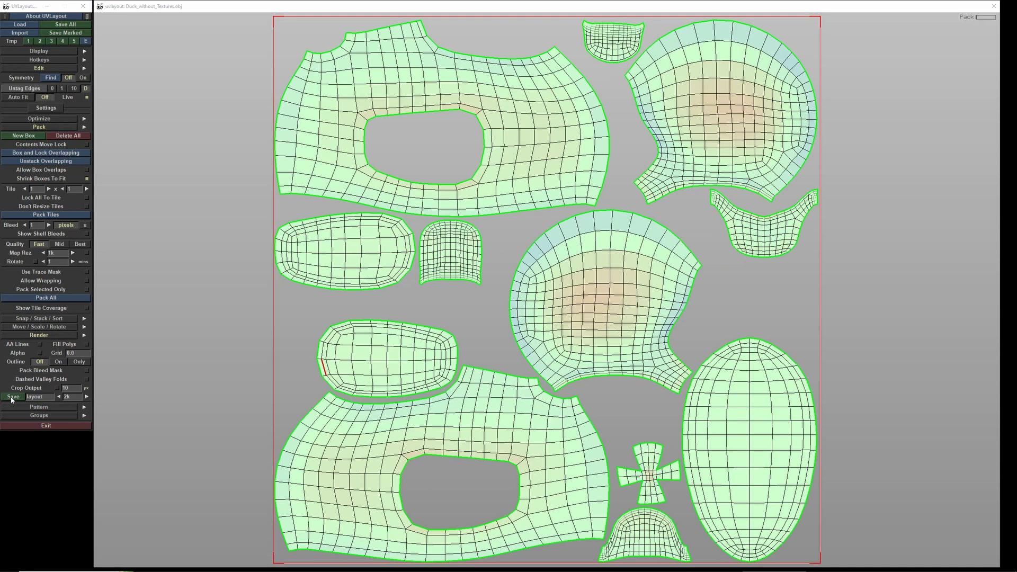